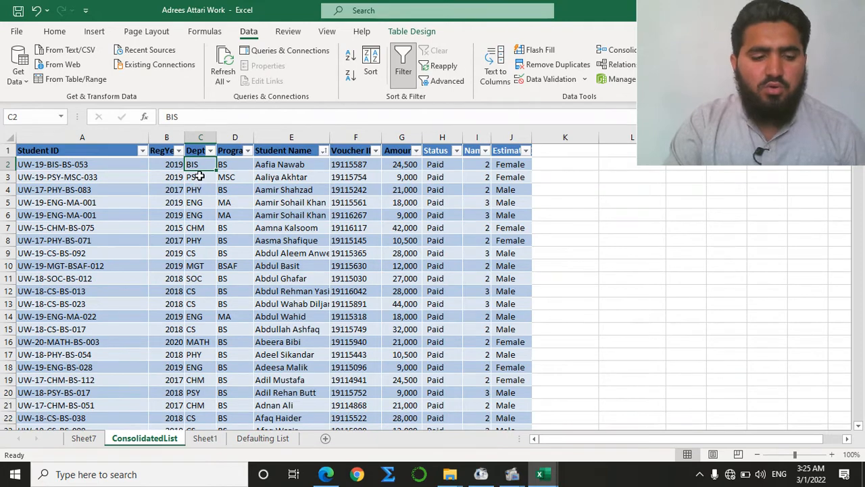
Add a Faculty column to the student table by entering the header in K1
key(ctrl+Down)
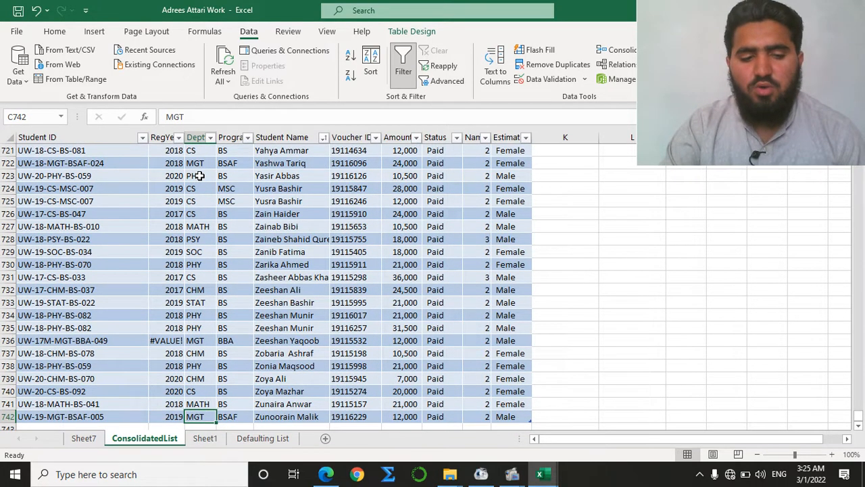
key(ctrl+Up)
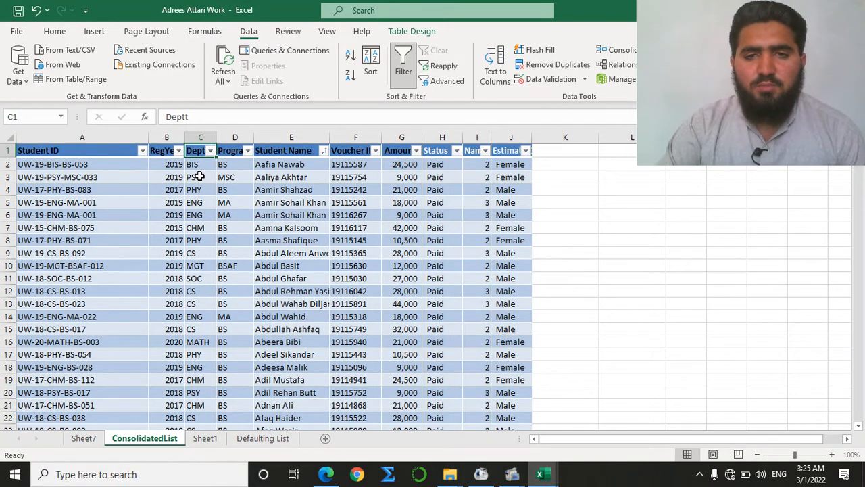
click(559, 151)
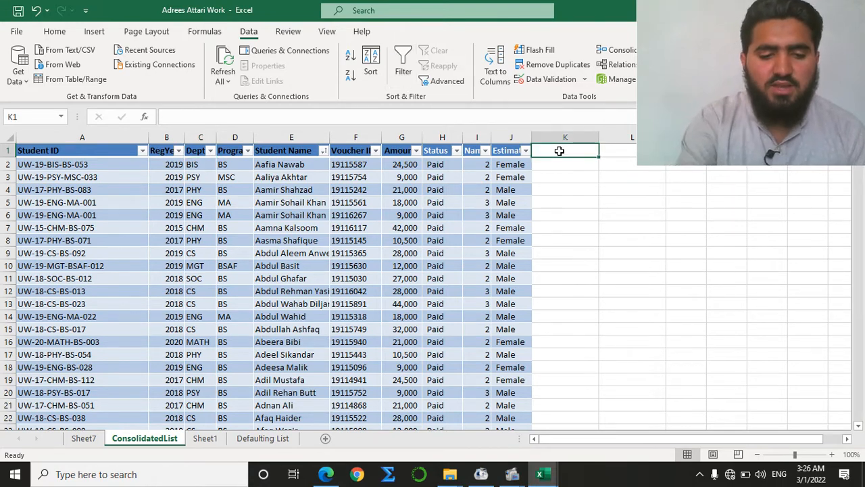
text(Faculty)
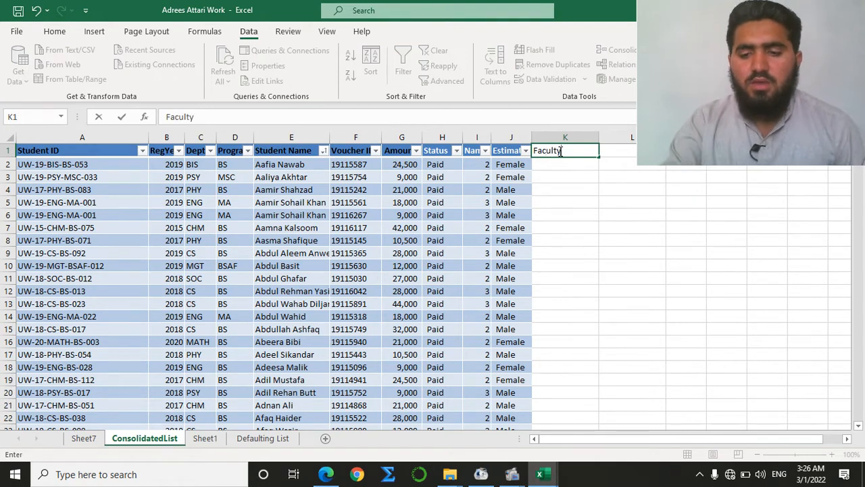
key(Return)
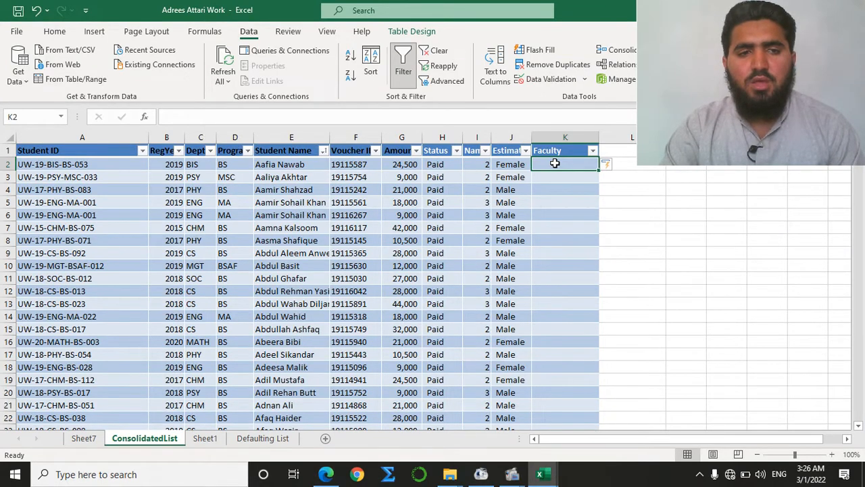
Filter the Deptt column to show only BIS, CHM, CS, MATH, PHY and STAT
click(210, 151)
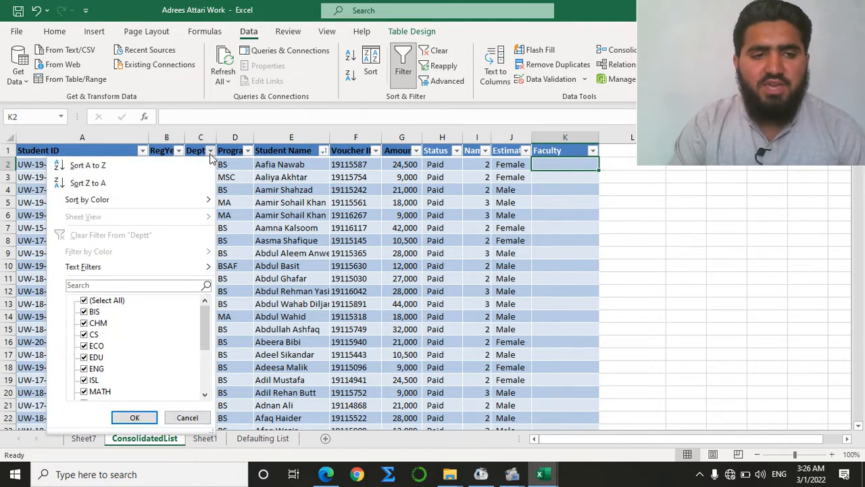
click(85, 301)
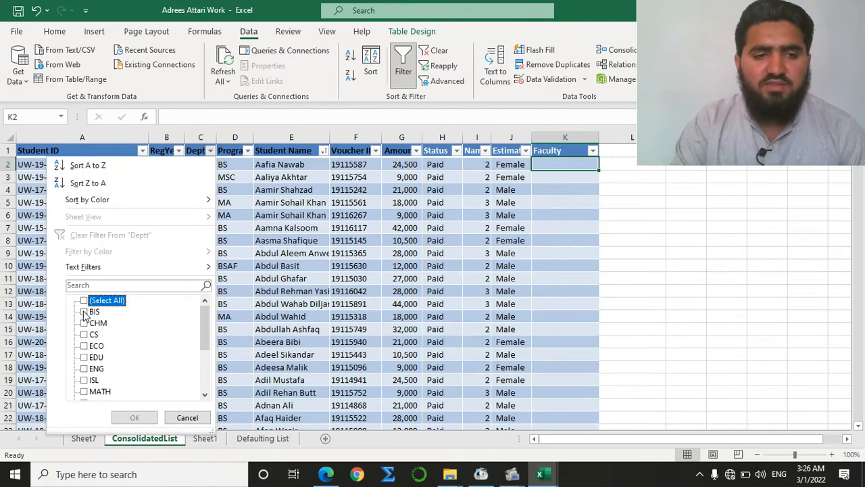
click(84, 312)
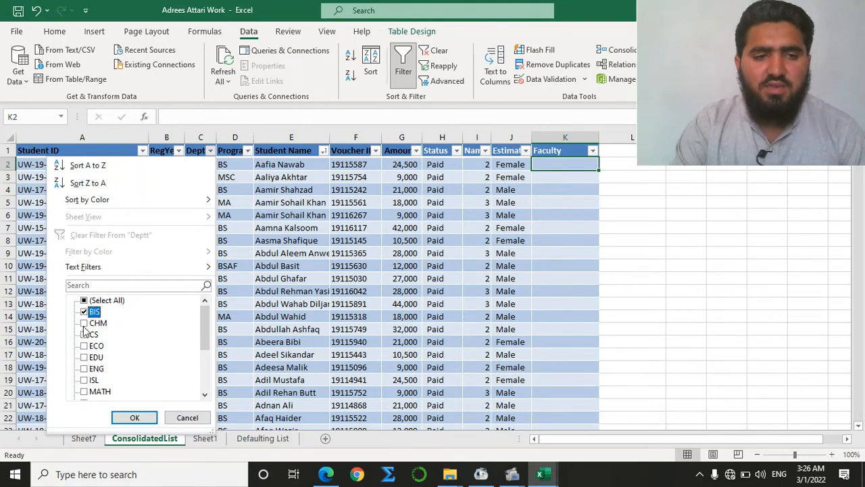
click(84, 323)
click(84, 334)
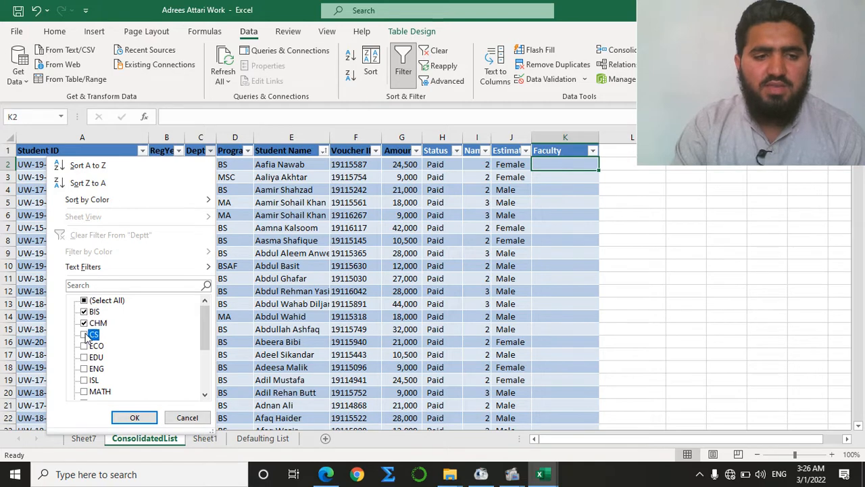
click(84, 392)
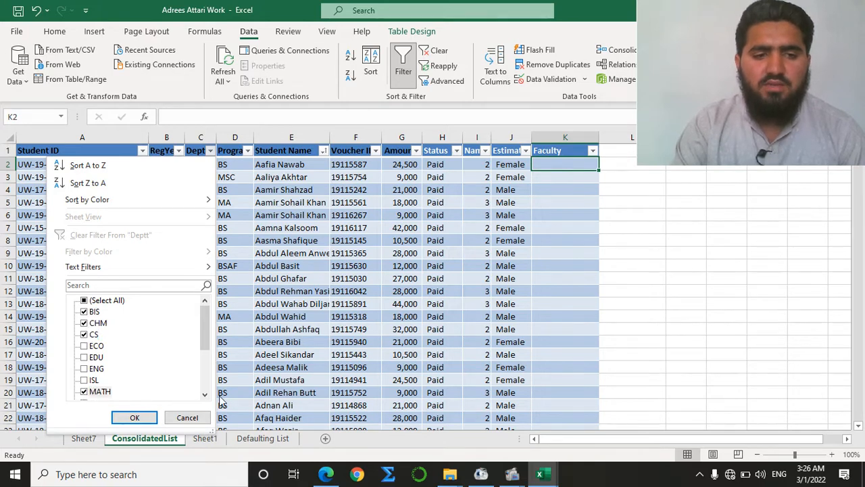
click(204, 396)
click(204, 395)
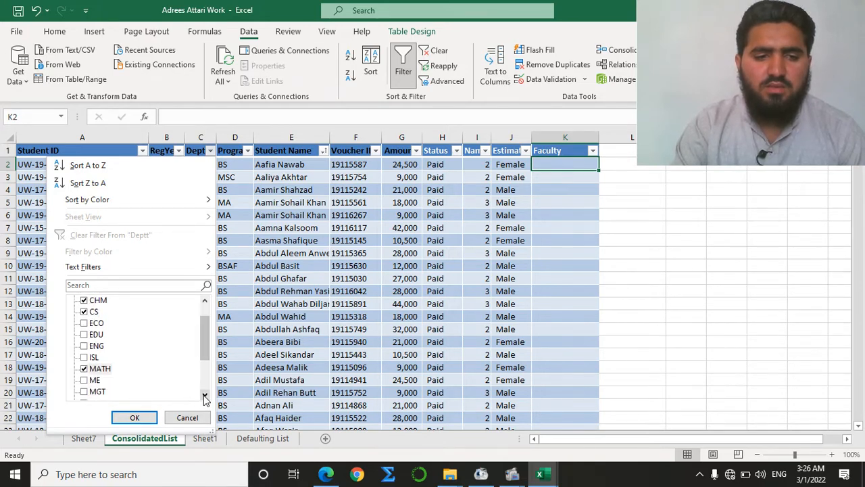
click(204, 395)
click(204, 396)
click(204, 395)
click(204, 395)
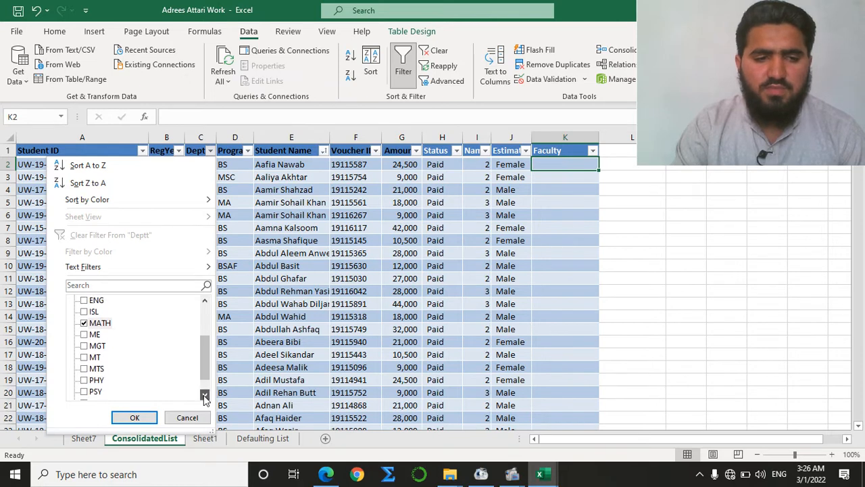
click(84, 380)
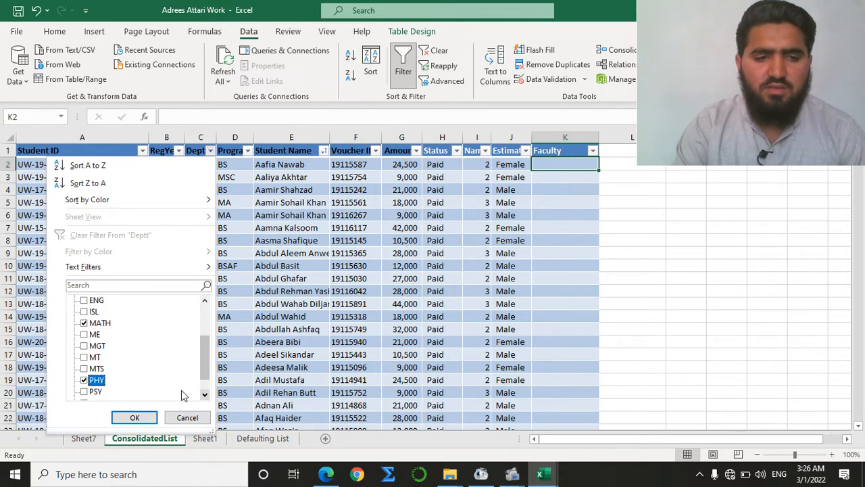
click(204, 395)
click(204, 396)
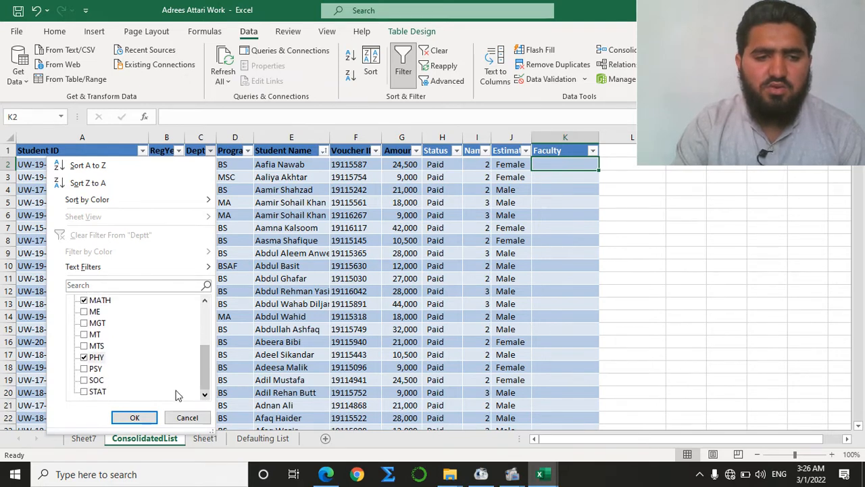
click(83, 391)
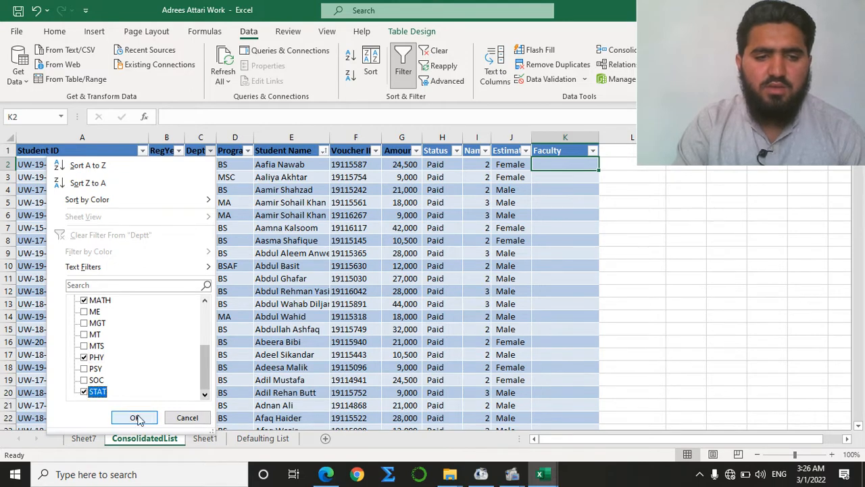
click(135, 417)
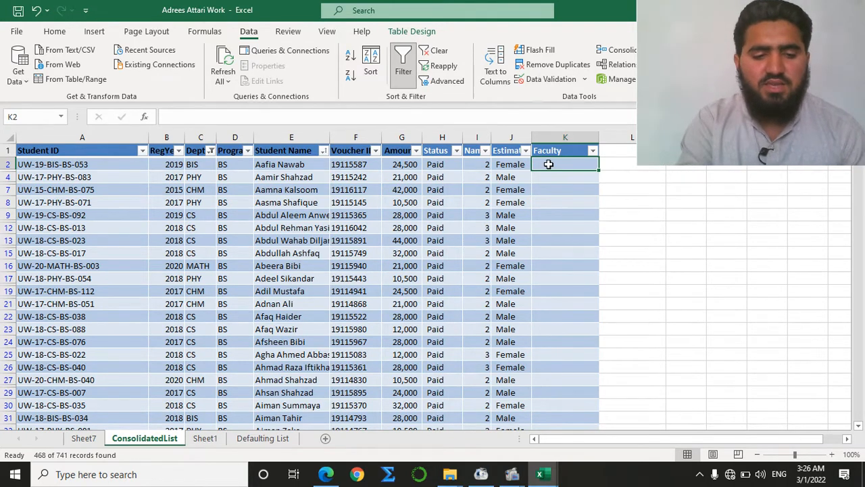
Enter Science in K2 and fill it down the visible Faculty cells to row 12
text(Scie)
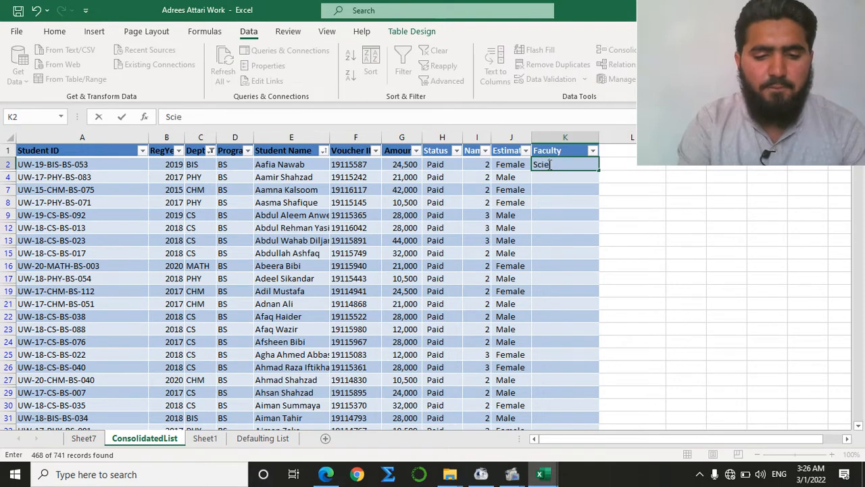
text(nce)
key(Return)
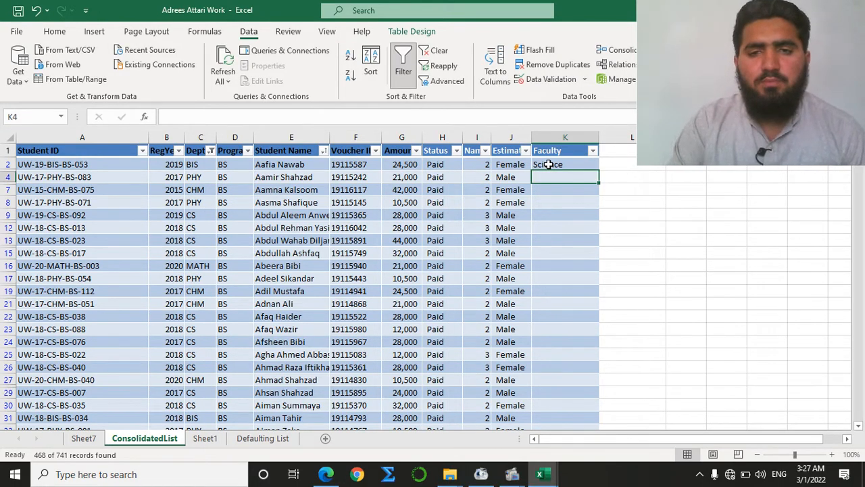
click(548, 164)
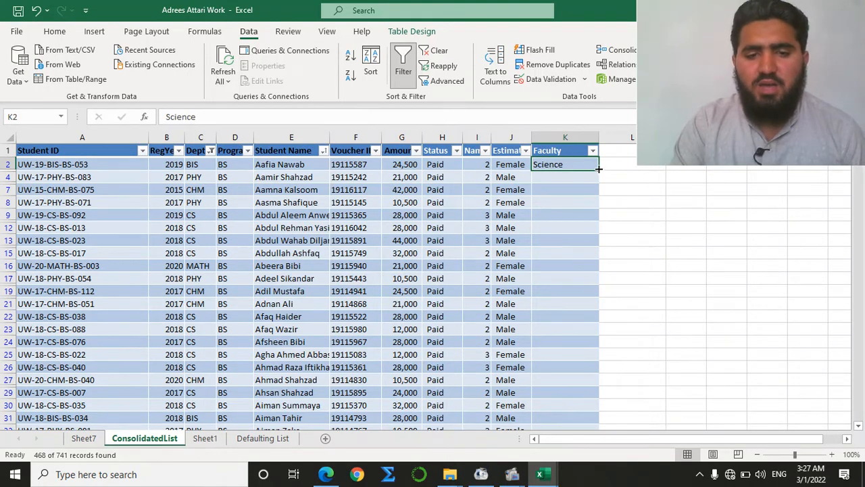
drag(598, 169, 598, 230)
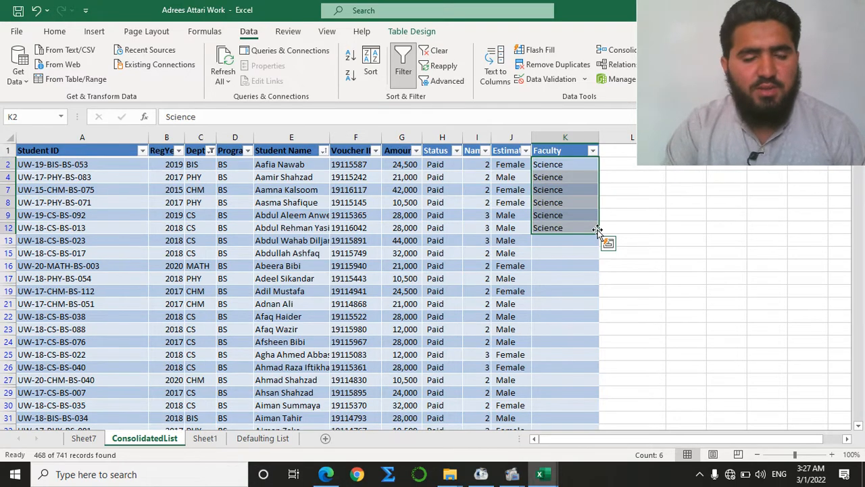
key(Escape)
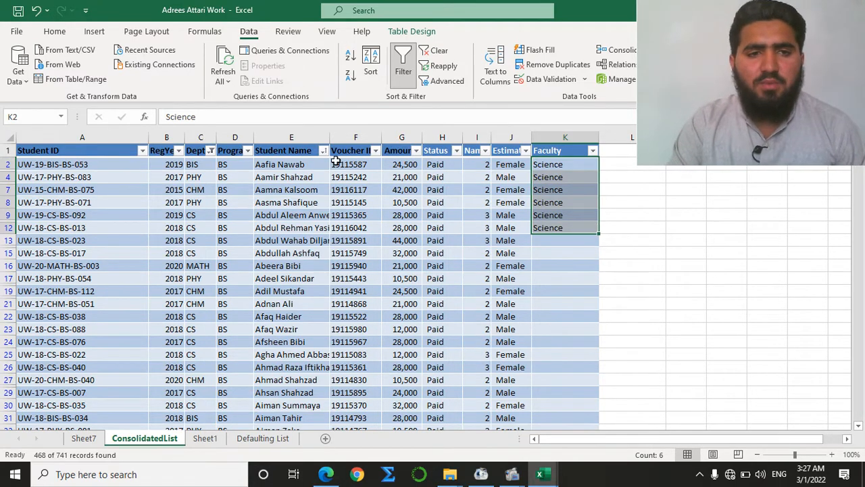
Select all departments again in the Deptt filter to show every record
click(212, 152)
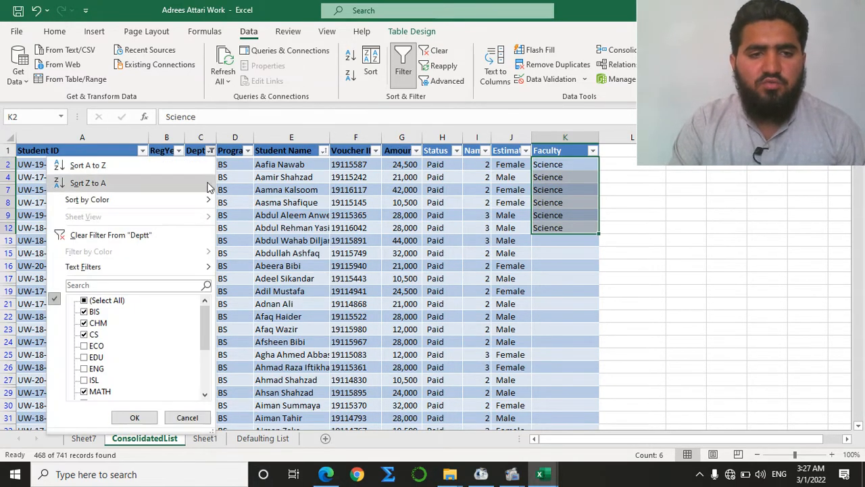
click(84, 302)
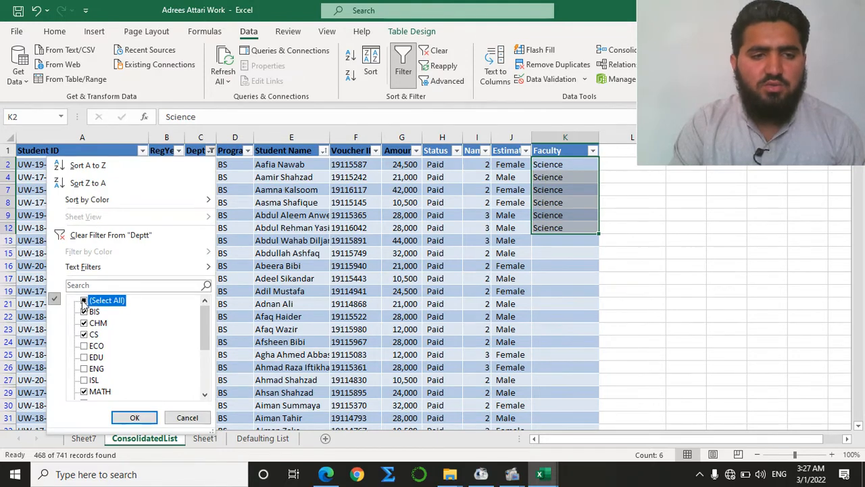
click(134, 417)
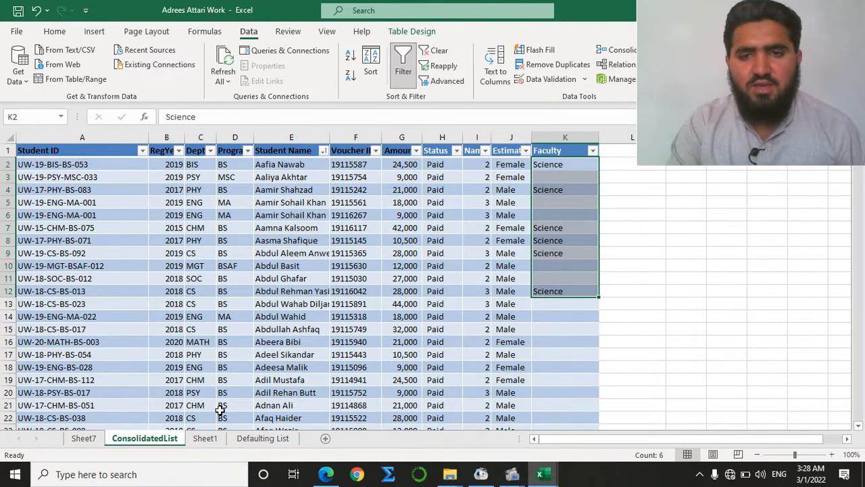
Delete all Faculty entries from K2 down to the end of the column
click(562, 164)
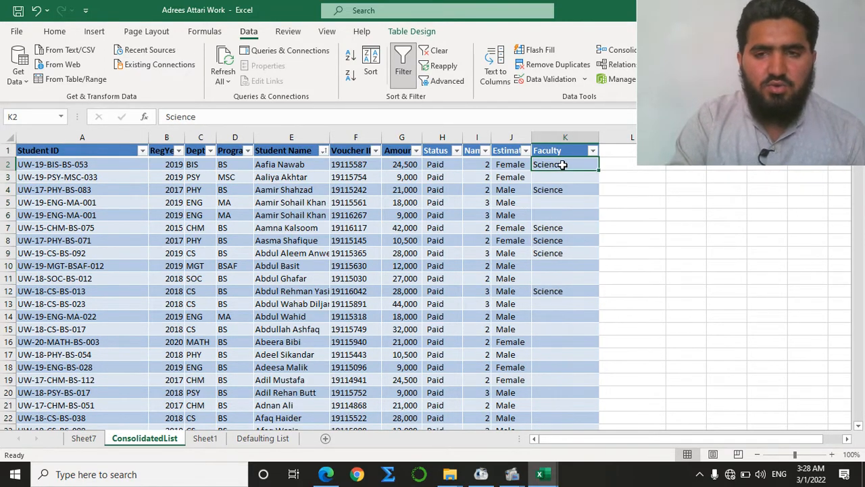
key(ctrl+shift+Down)
key(ctrl+shift+Down)
key(ctrl+shift+Down)
key(ctrl+shift+Down)
key(ctrl+shift+Down)
key(Delete)
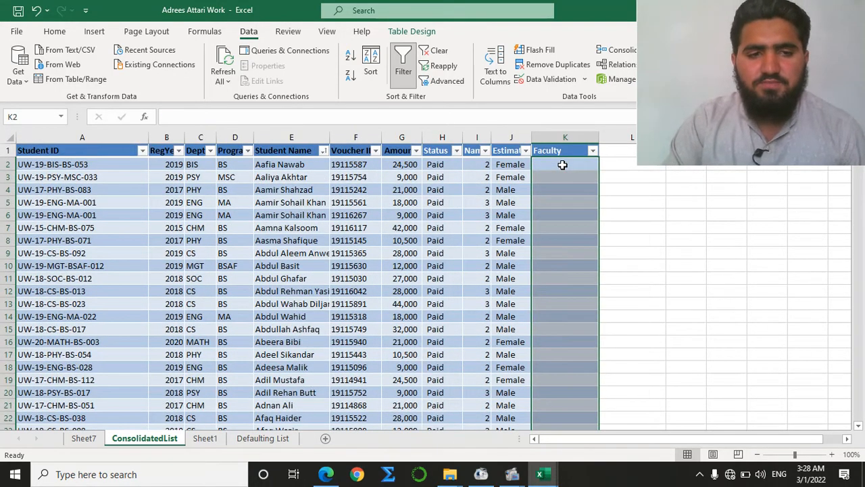
Copy all department codes from C2 down in the Deptt column and paste them into a new sheet starting at C3
click(203, 164)
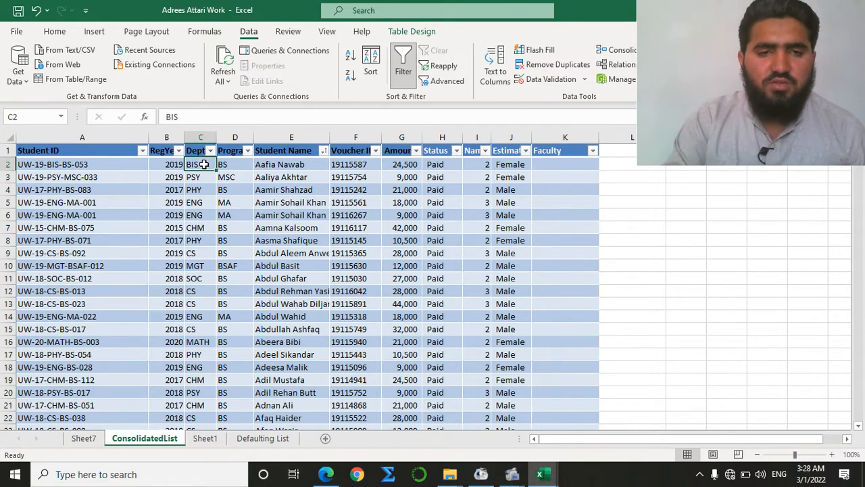
key(ctrl+shift+Down)
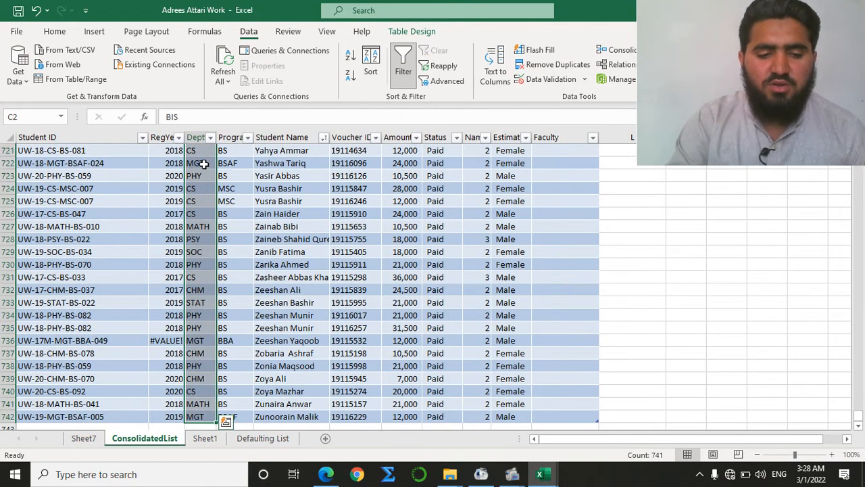
key(ctrl+c)
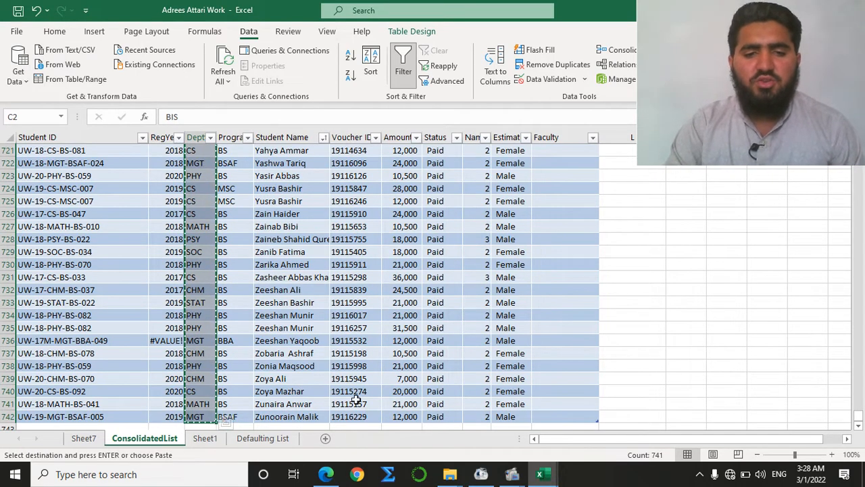
click(325, 438)
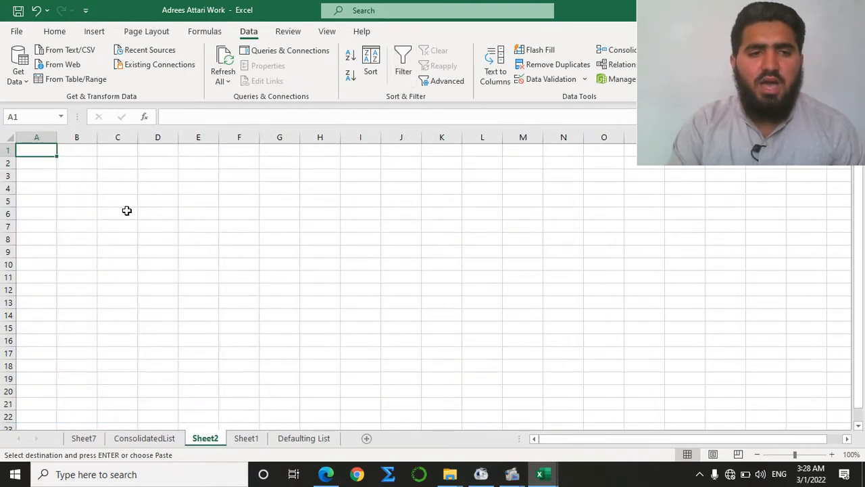
click(107, 176)
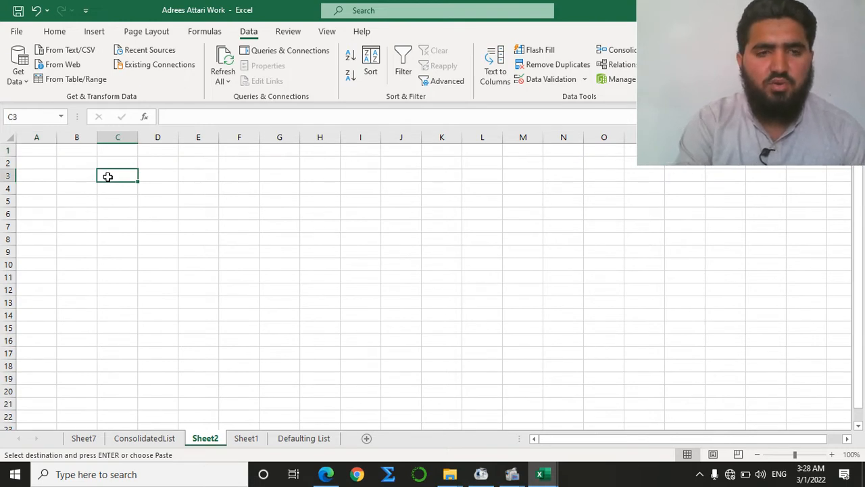
key(ctrl+v)
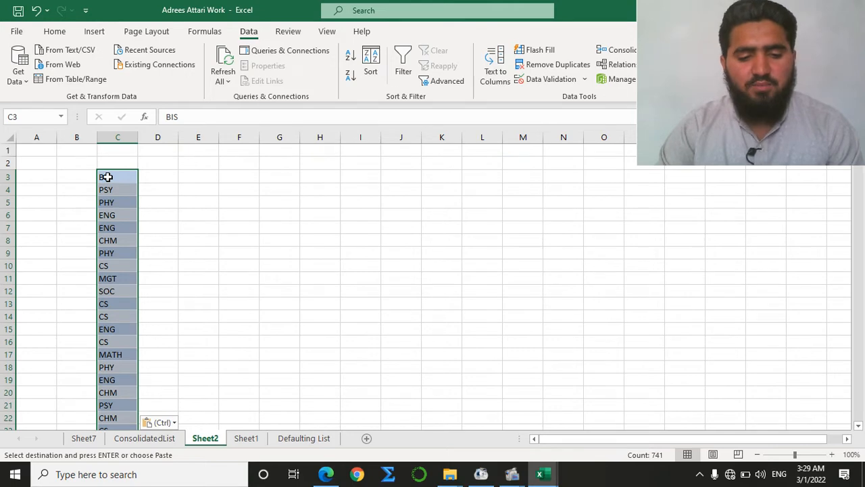
Remove the duplicate department codes from the list starting at C3, treating the data as having no headers
key(alt+a)
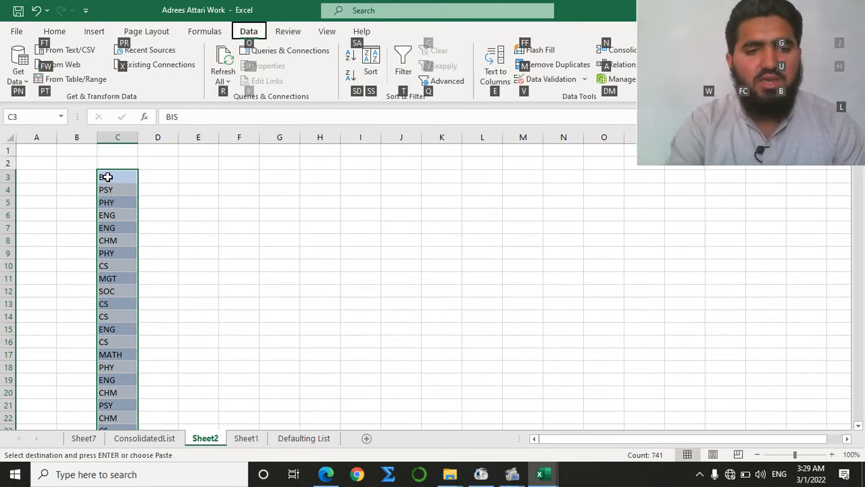
key(m)
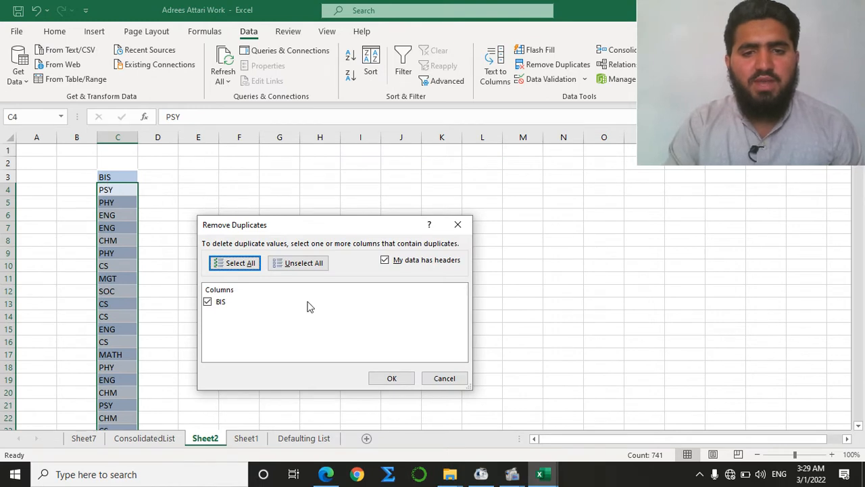
click(385, 261)
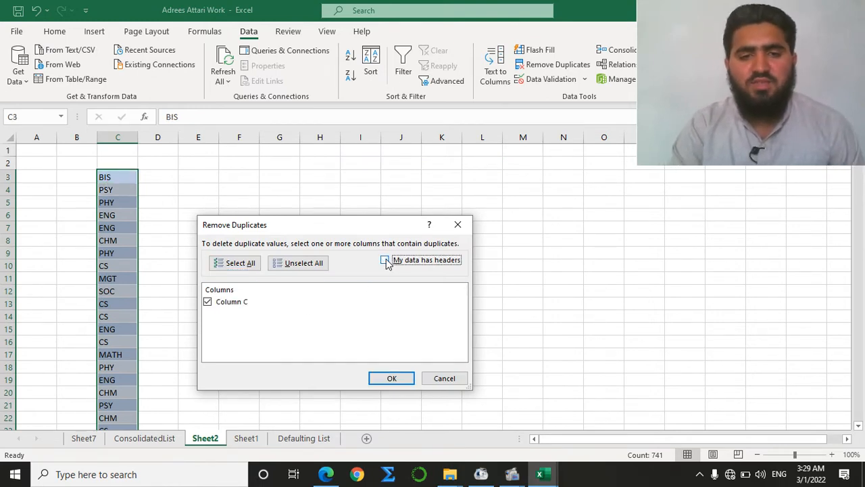
click(392, 377)
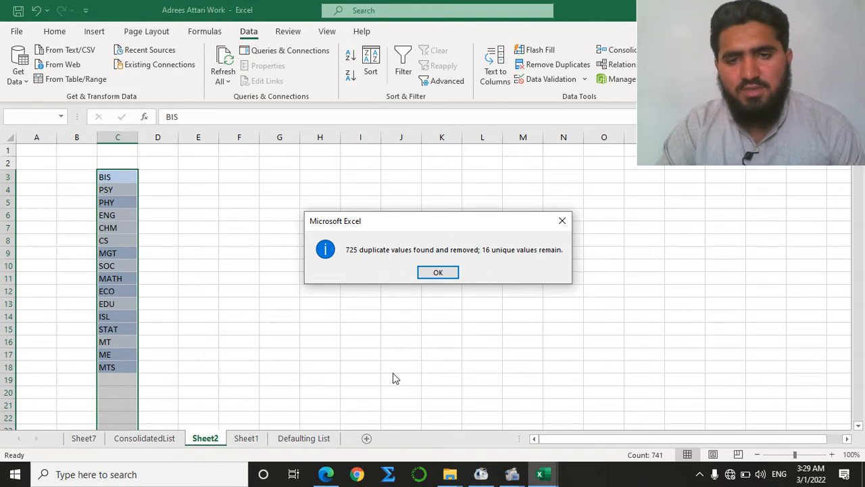
click(428, 274)
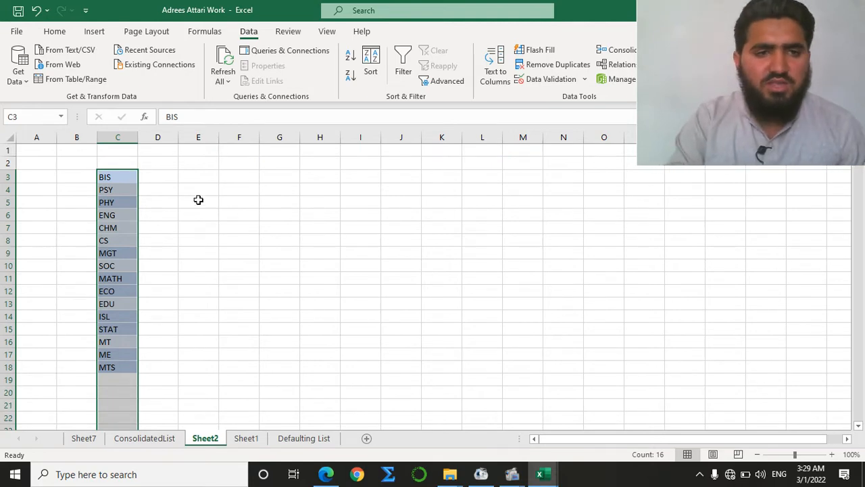
Enter the headers Deptt in C2 and Faculty in D2 above the department list
click(124, 160)
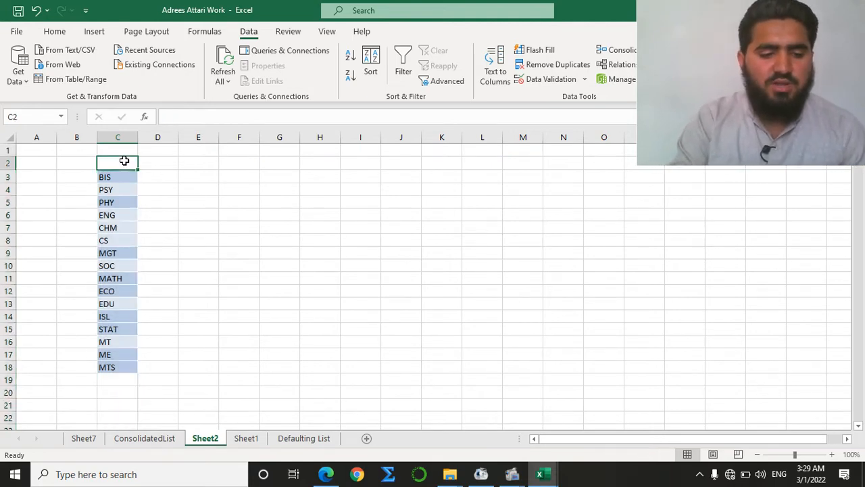
text(Dep)
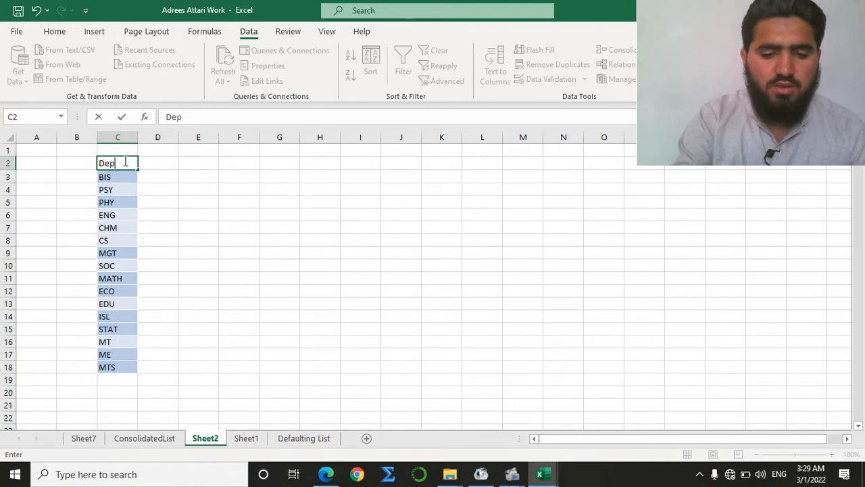
text(ts)
key(Tab)
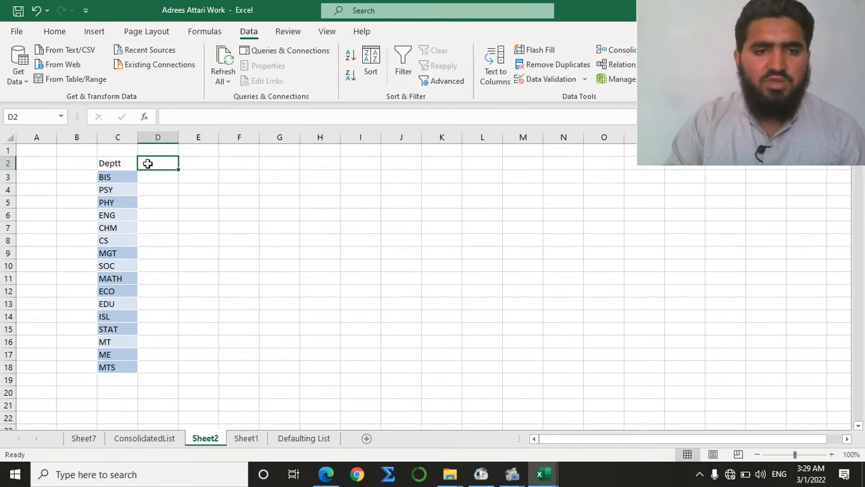
text(F)
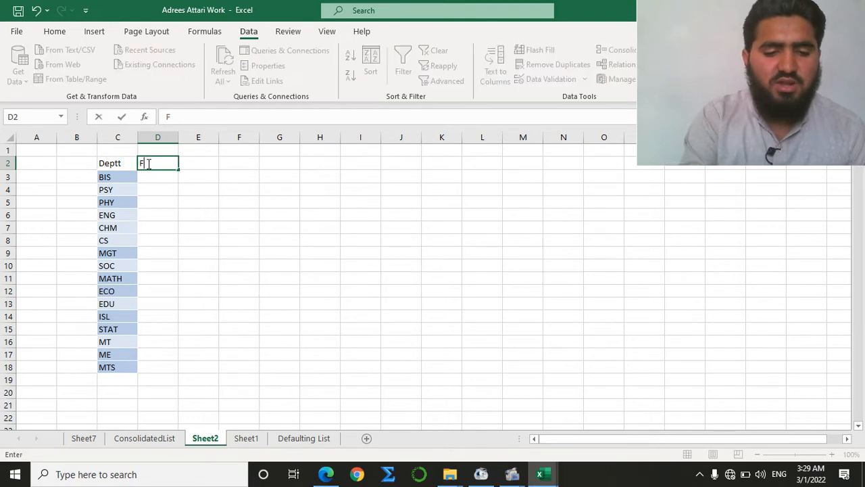
text(aculty)
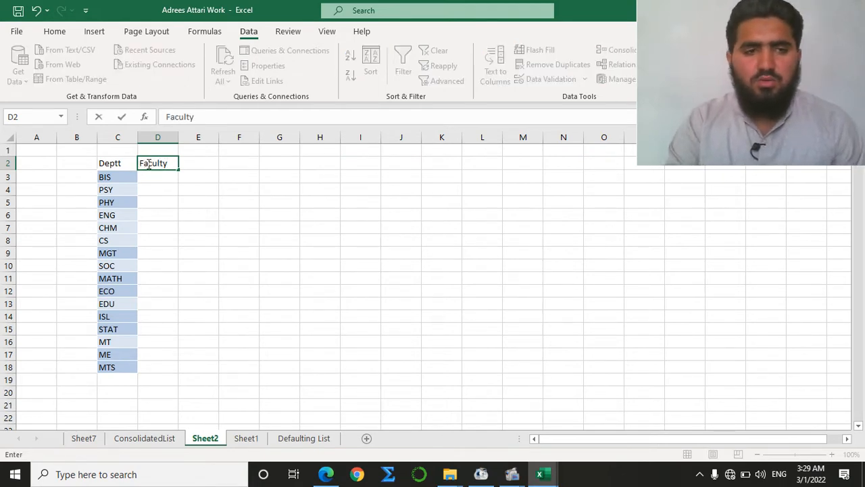
key(Return)
Convert C2:D18 into a table with headers and widen the Faculty column to about twice its width
click(121, 163)
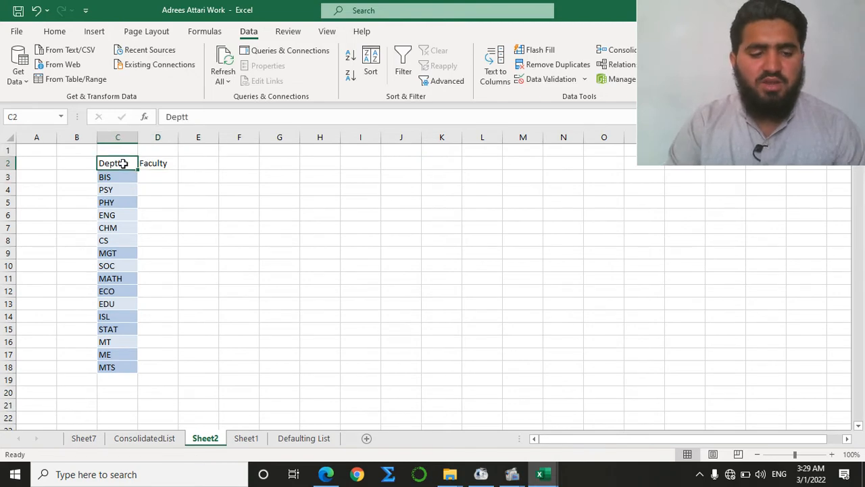
key(ctrl+t)
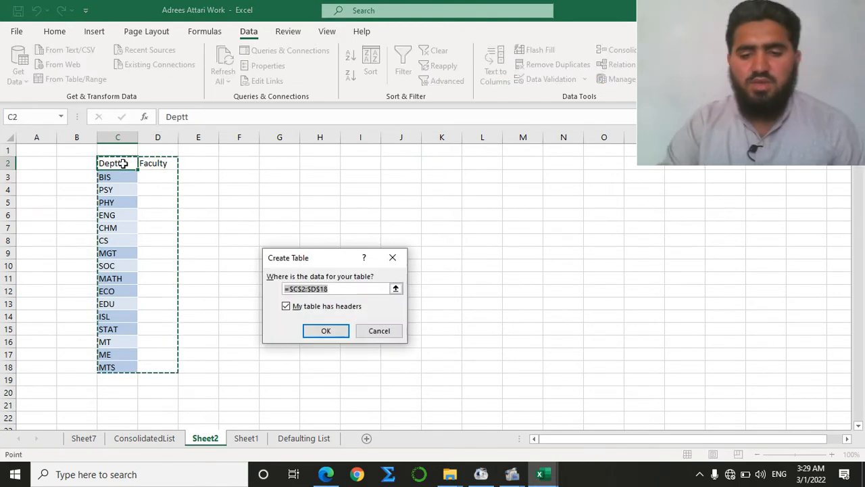
key(Return)
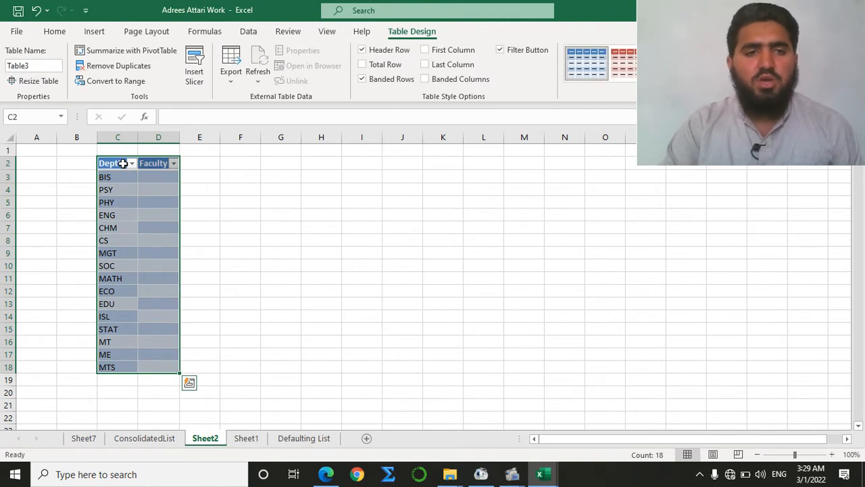
click(169, 165)
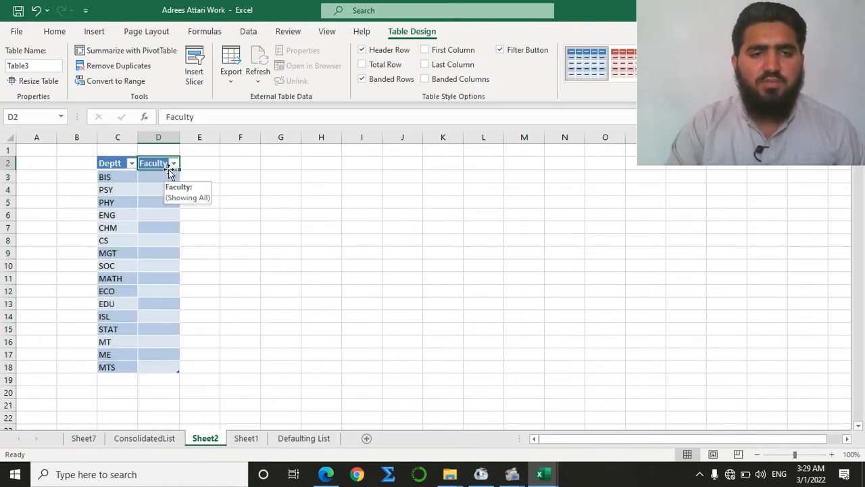
drag(179, 138, 218, 137)
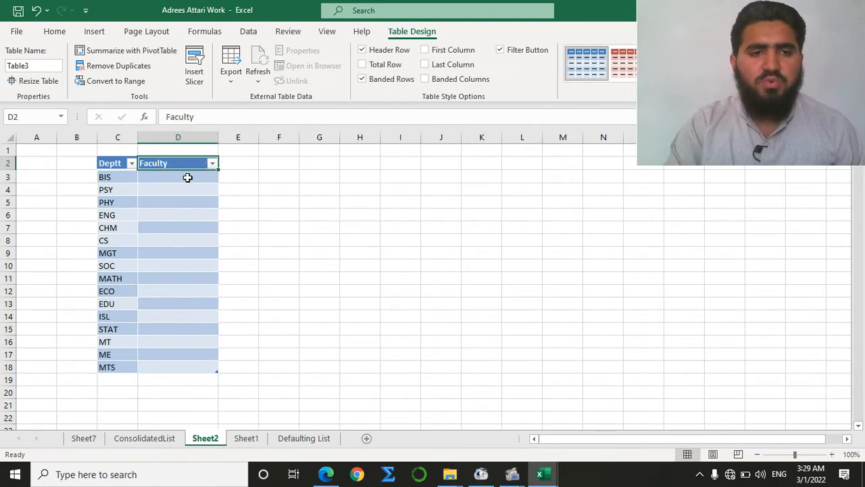
Sort the table by the Deptt column in ascending A to Z order
click(188, 179)
click(124, 181)
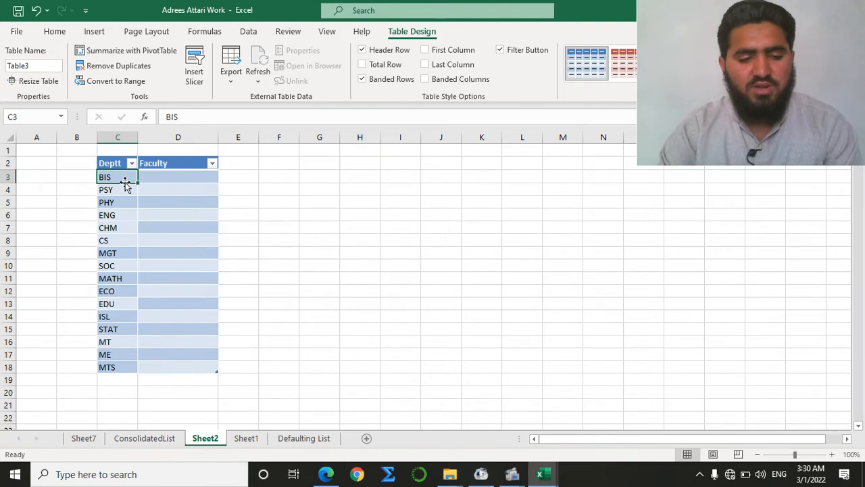
key(alt)
key(a)
key(s)
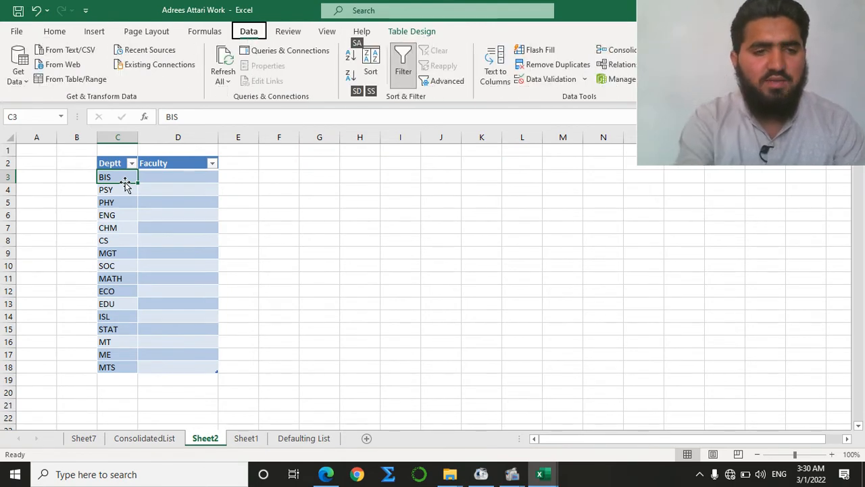
key(a)
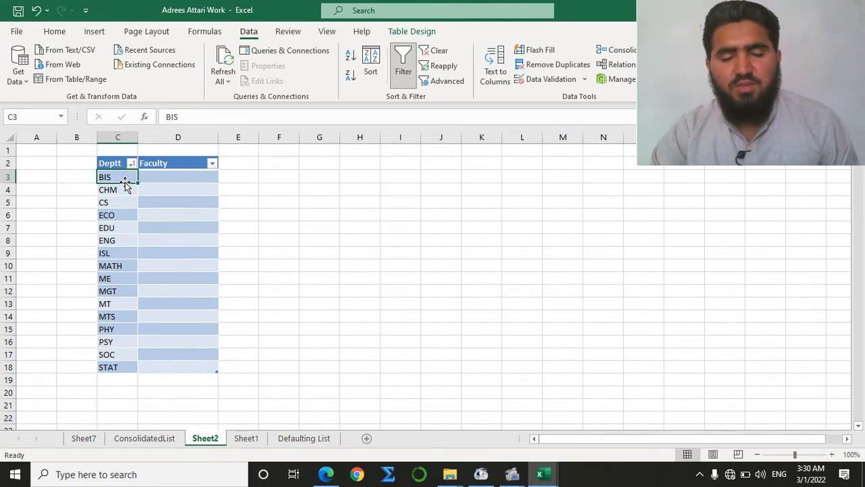
Enter Science as the faculty for BIS, CHM and CS in D3 to D5
click(162, 177)
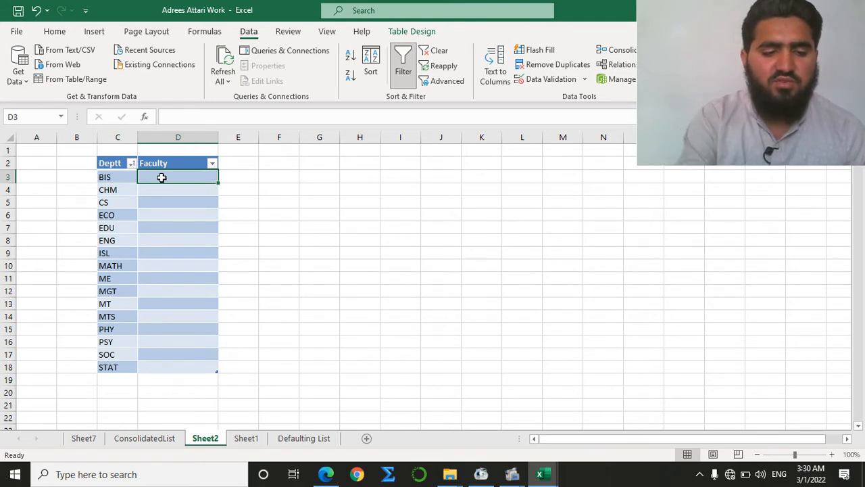
text(S)
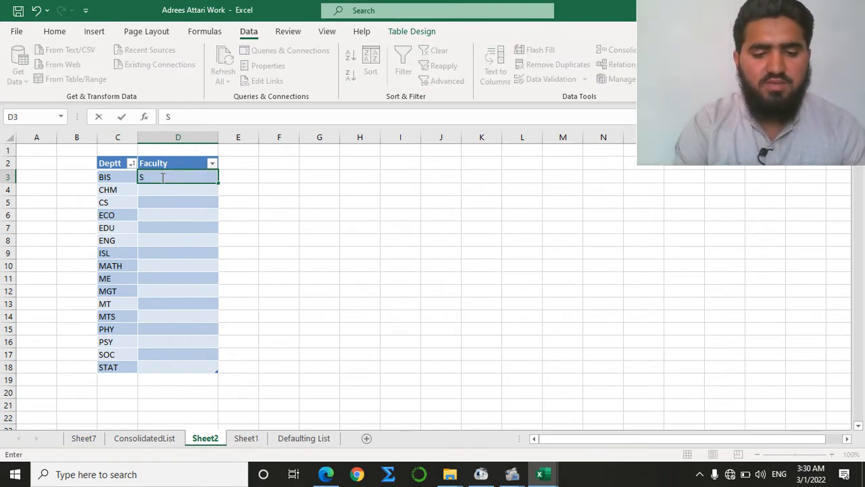
text(cience)
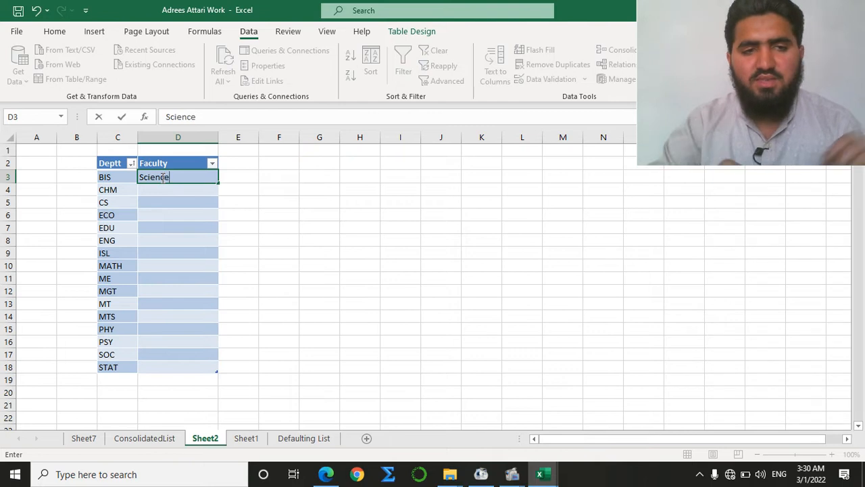
key(Return)
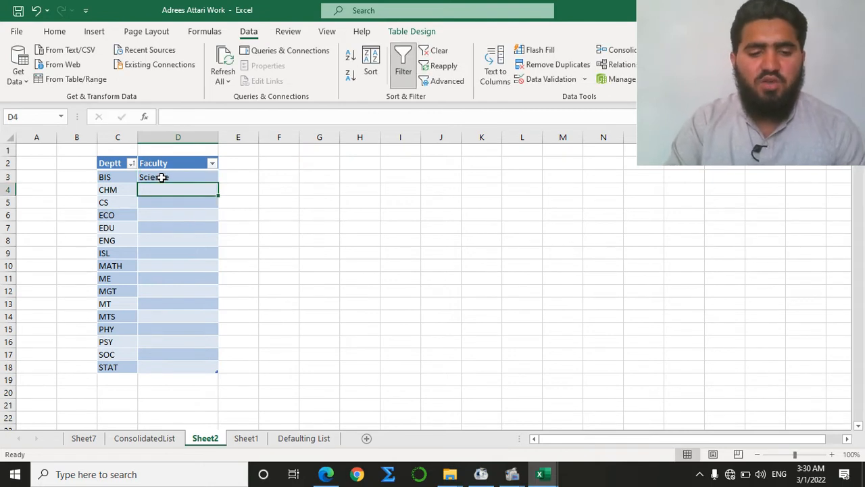
text(science)
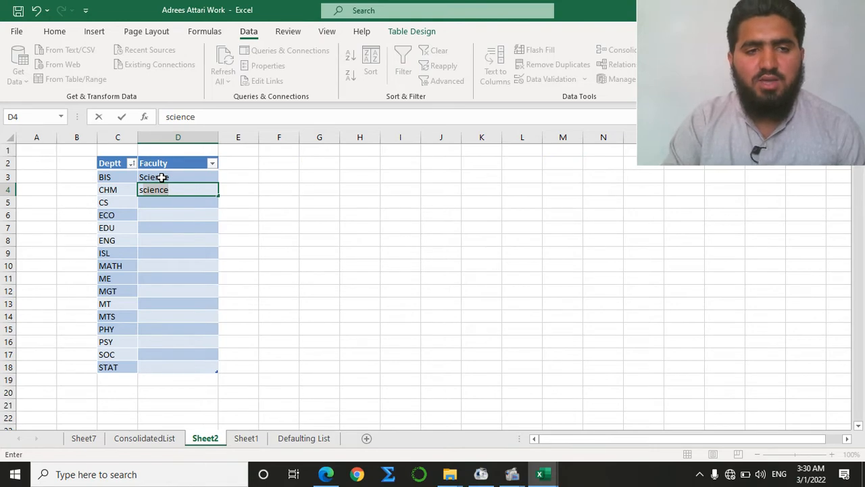
key(Return)
key(Down)
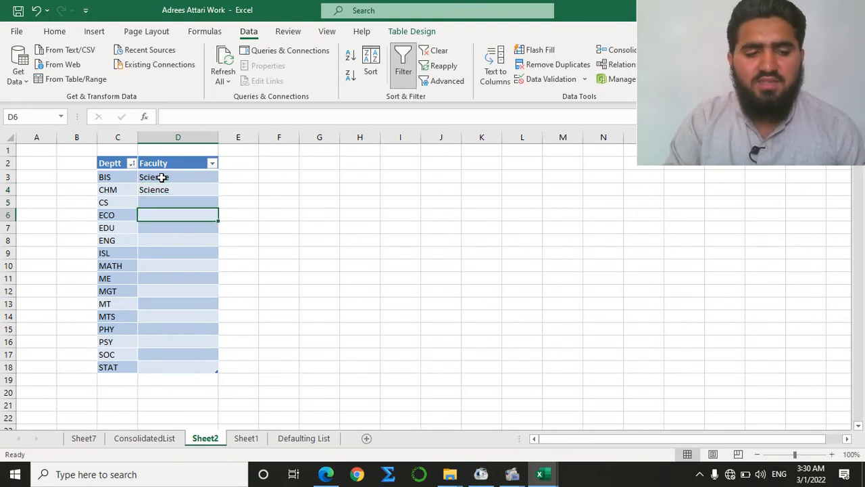
key(Up)
text(science)
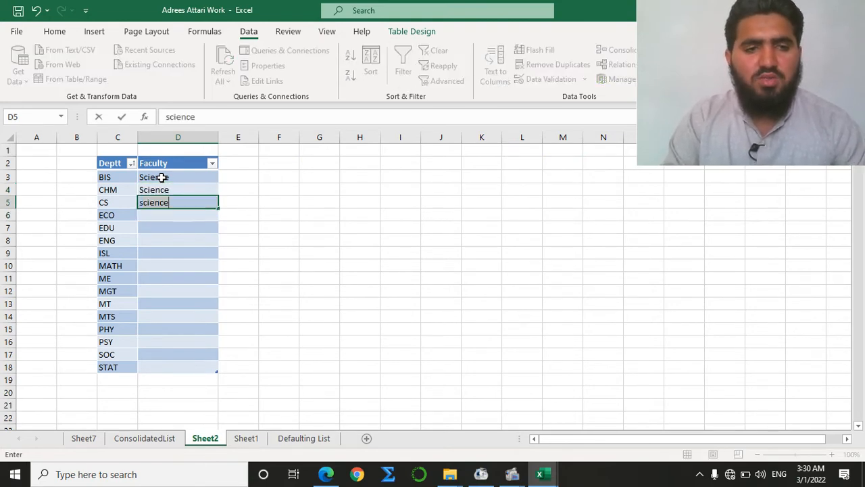
key(Return)
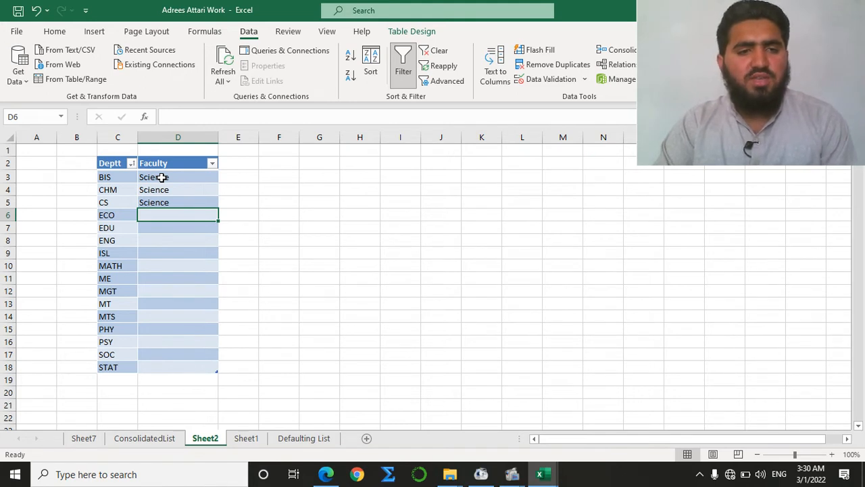
Assign Social Science as the faculty for ECO in D6 and EDU in D7, reusing the existing entry for EDU
text(Science)
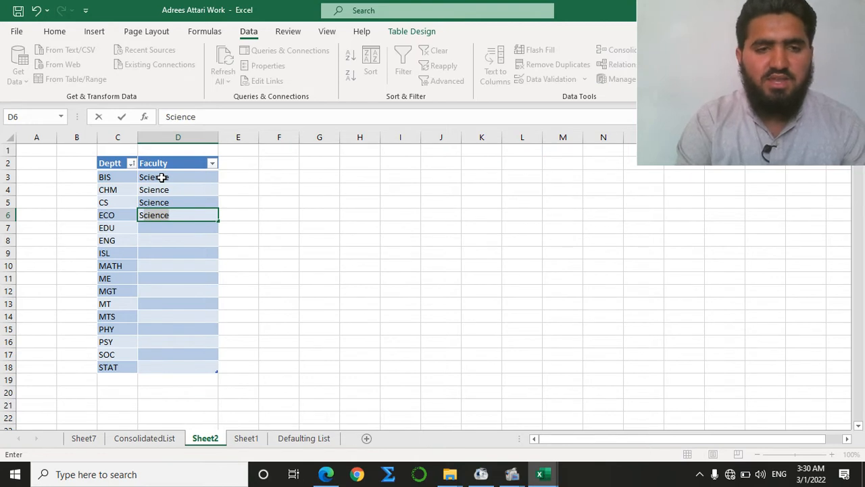
text(ocia)
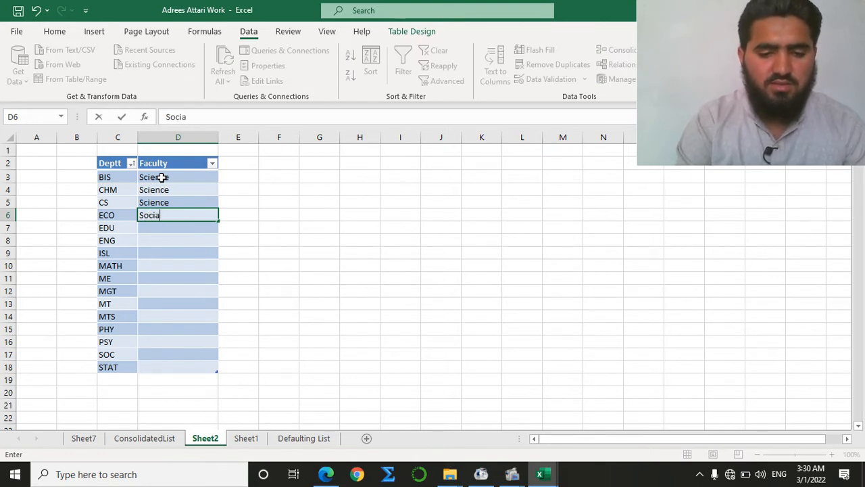
text(l Science)
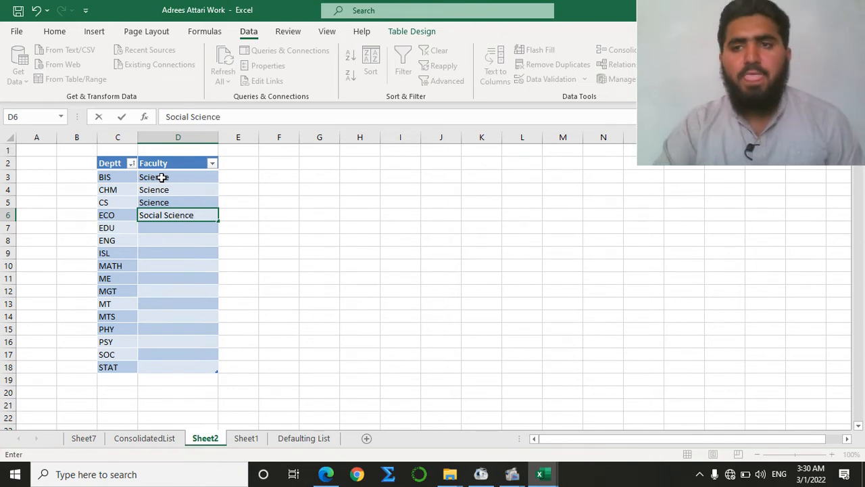
key(Return)
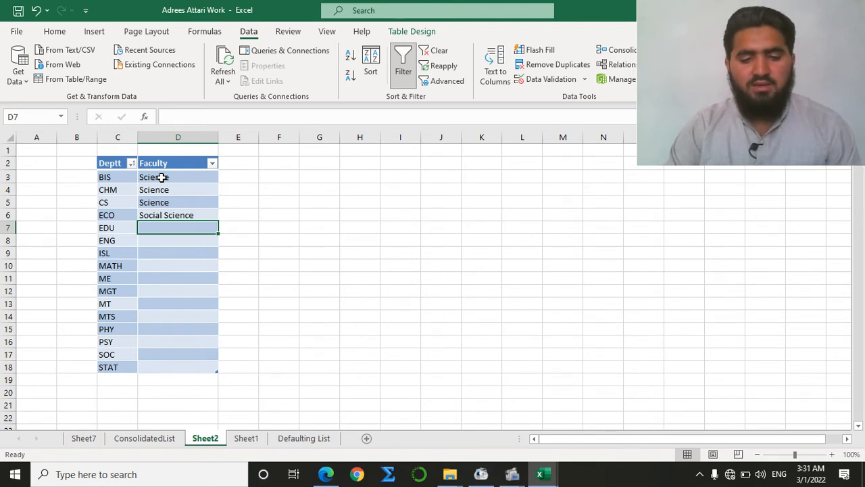
key(alt+Down)
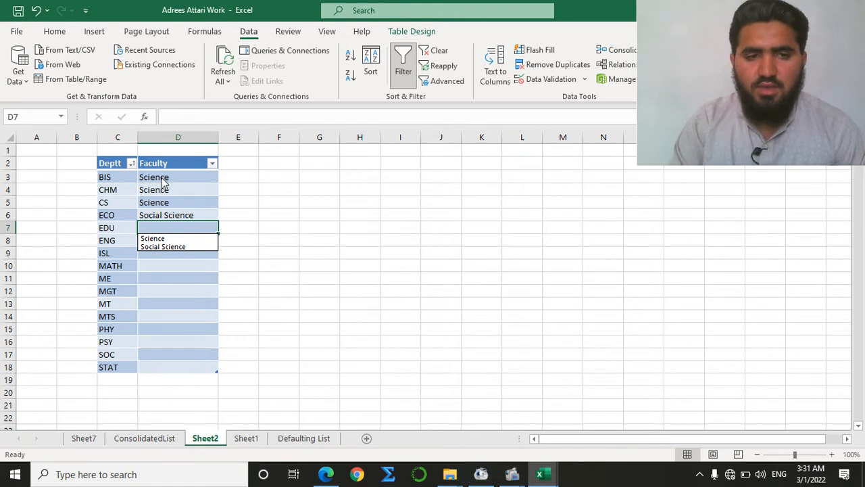
key(Down)
key(Down)
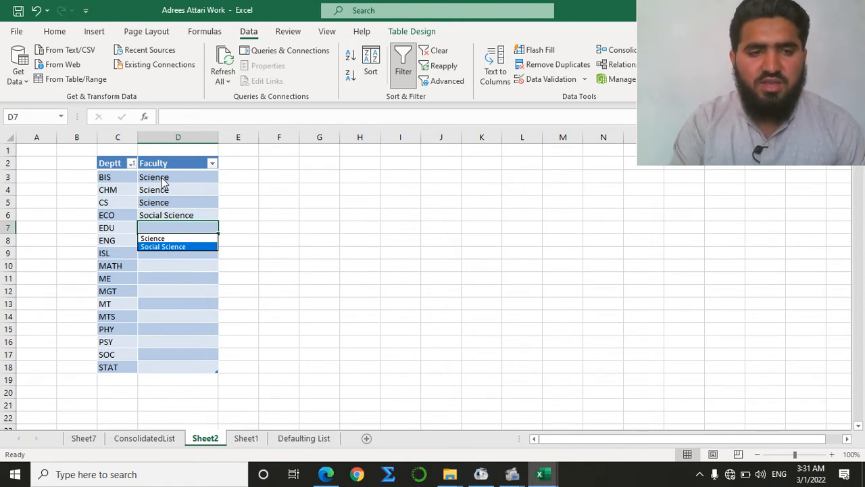
key(Return)
key(Down)
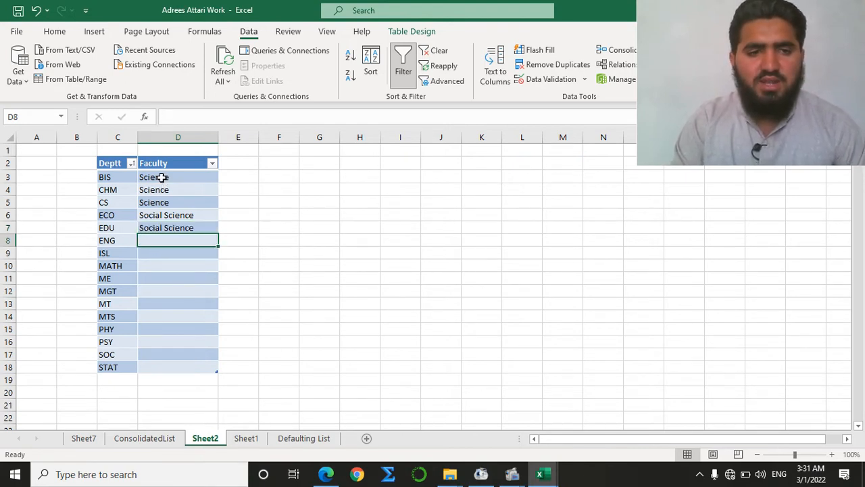
Enter Engineering as the faculty for ENG in D8
text(E)
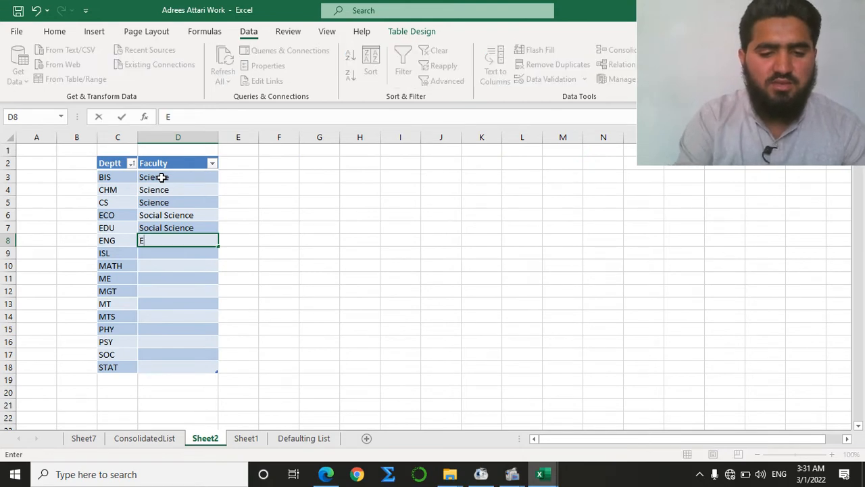
text(ngin)
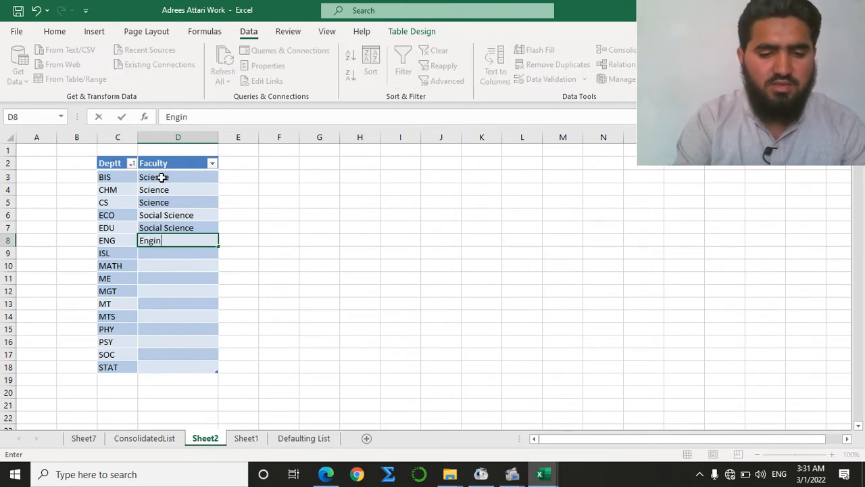
text(eering)
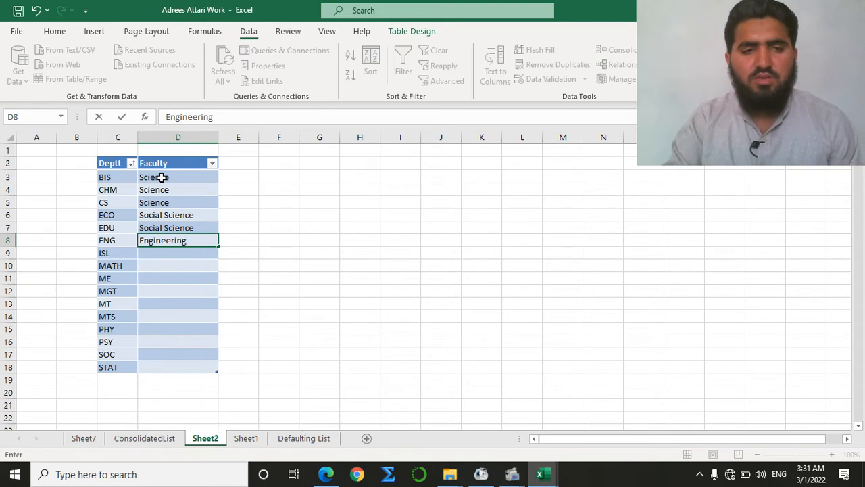
key(Return)
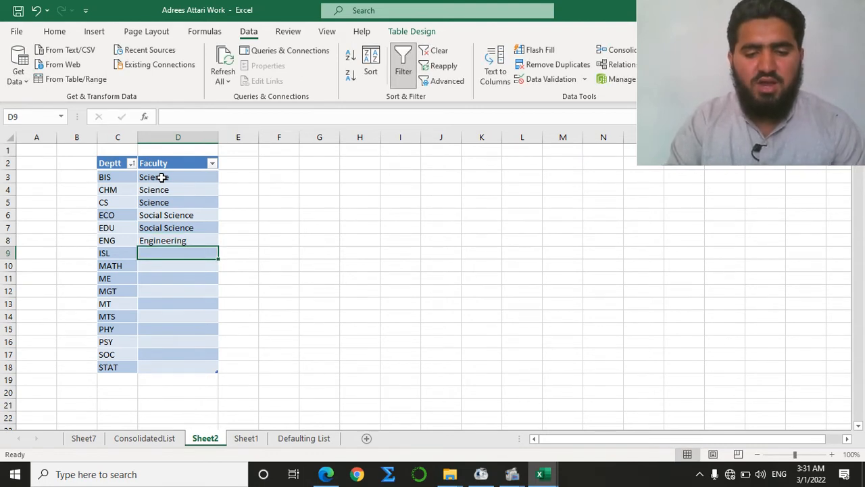
Assign Social Science as the faculty for ISL in D9, reusing the existing column entry
key(alt+Down)
key(Down)
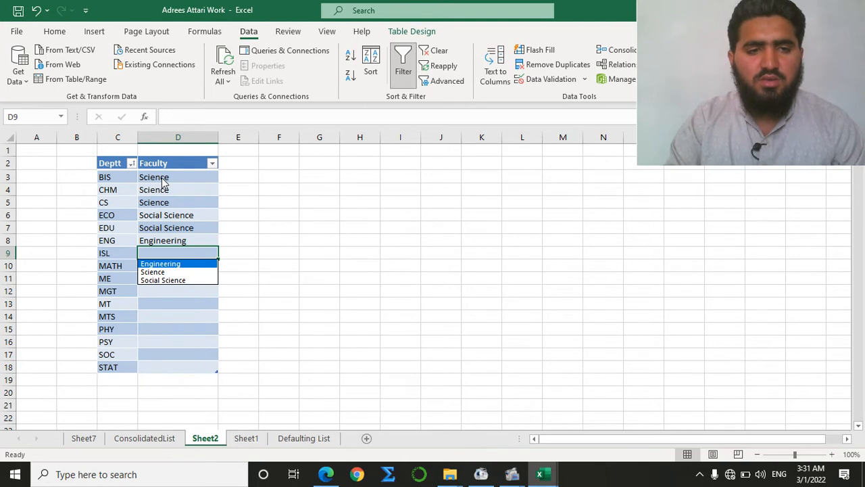
key(Down)
key(Down)
key(Return)
key(Return)
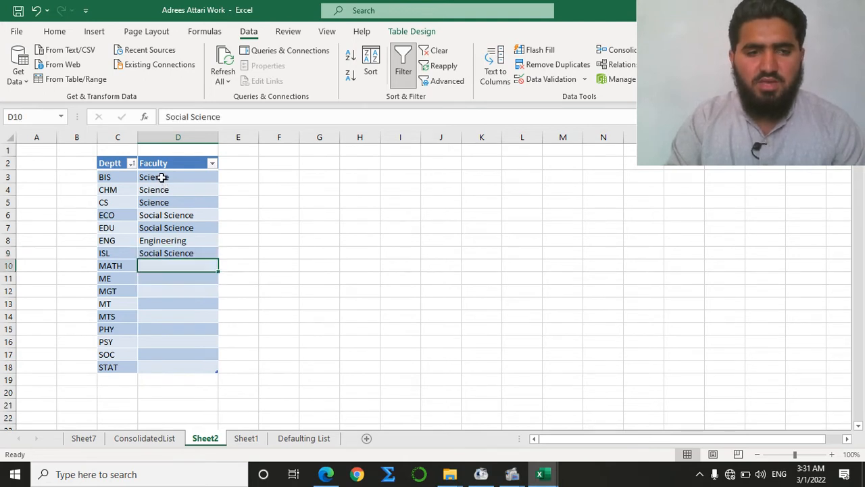
Assign Science as the faculty for MATH in D10 from the existing column entries
key(alt+Down)
key(Down)
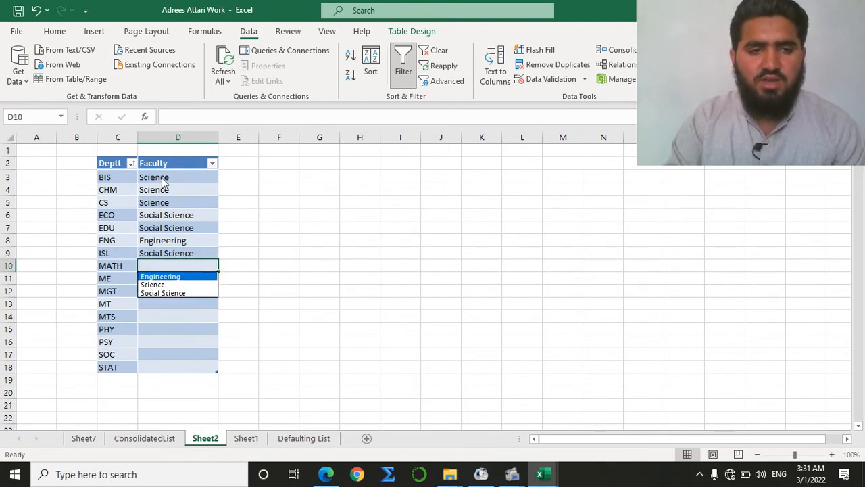
key(Down)
key(Return)
key(Return)
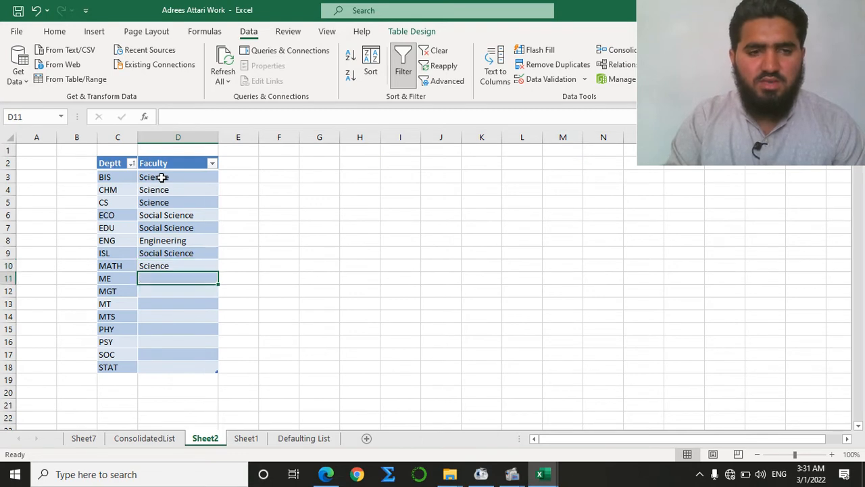
Assign Engineering as the faculty for ME in D11 and MGT in D12 from the existing column entries
key(alt+Down)
key(Down)
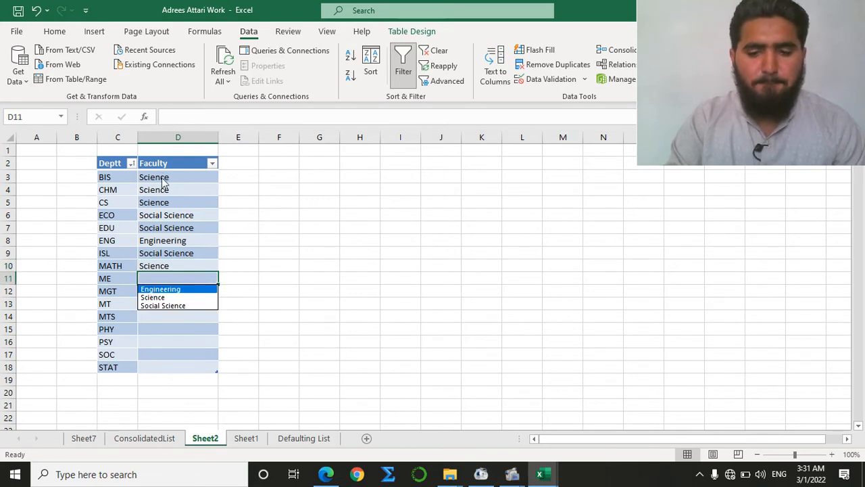
key(Return)
key(Return)
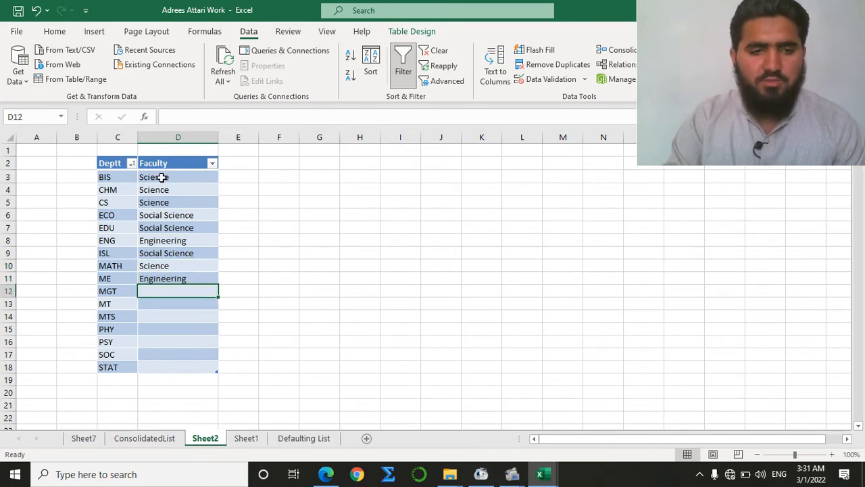
key(alt+Down)
key(Down)
key(Return)
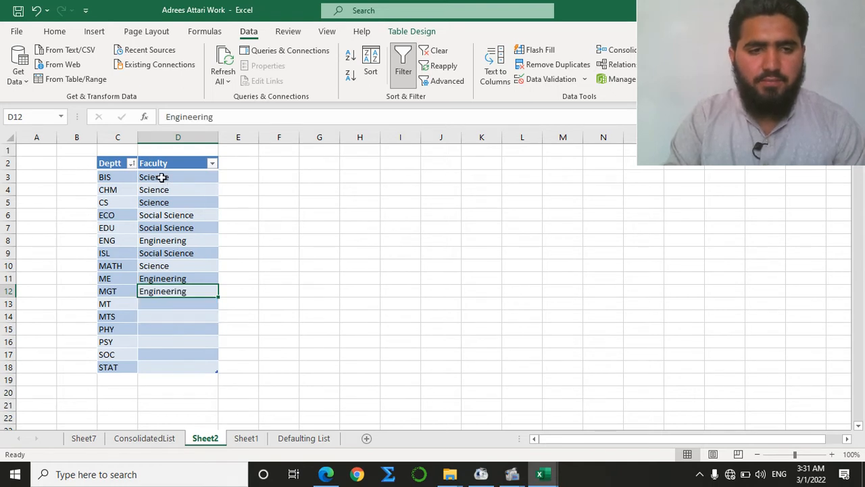
key(Return)
Assign Engineering as the faculty for MT in D13 and MTS in D14 from the existing column entries
key(alt+Down)
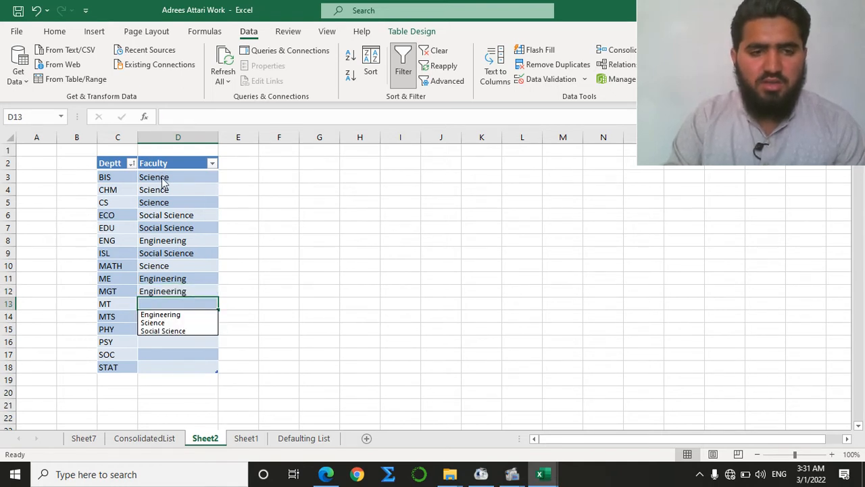
key(Down)
key(Down)
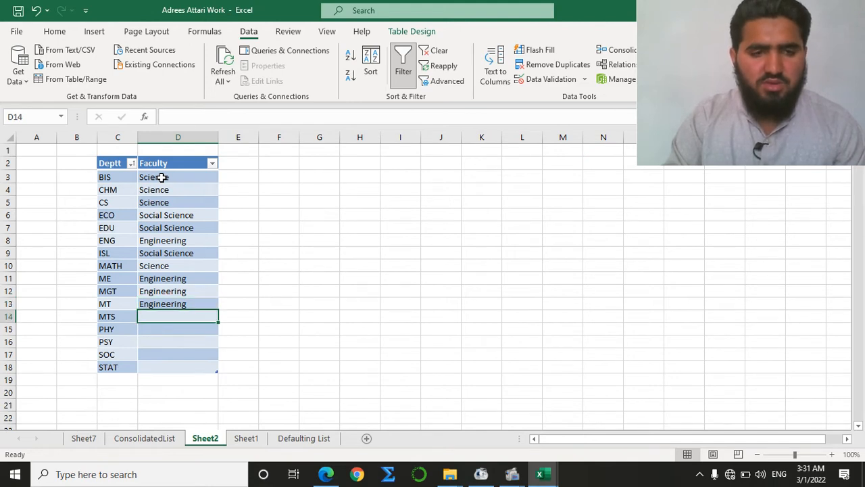
key(alt+Down)
key(Down)
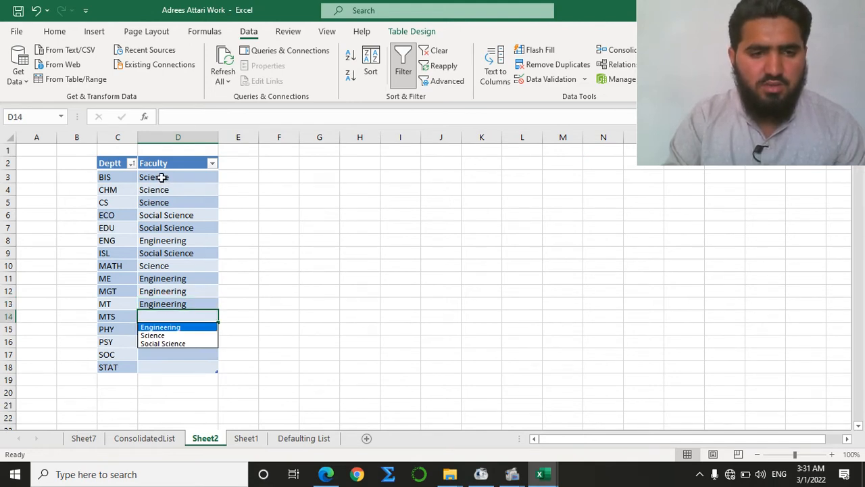
key(Return)
key(Down)
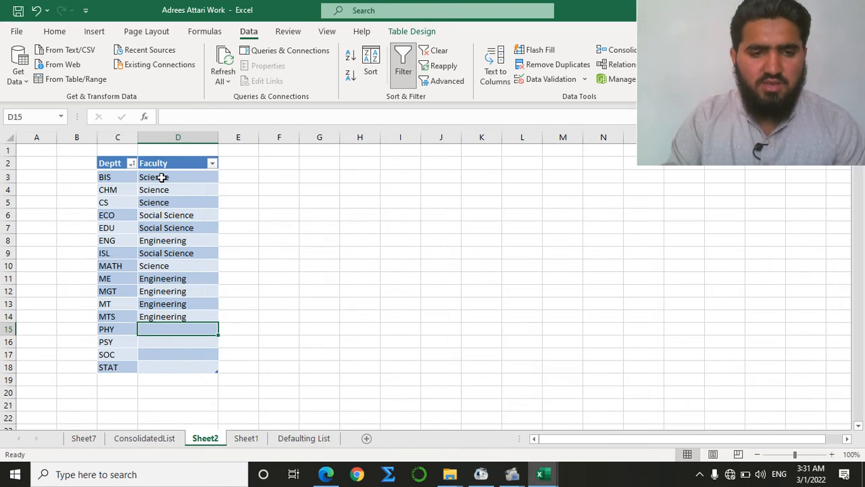
Assign Science as the faculty for PHY in D15 from the existing column entries
key(alt+Down)
key(Down)
key(Down)
key(Return)
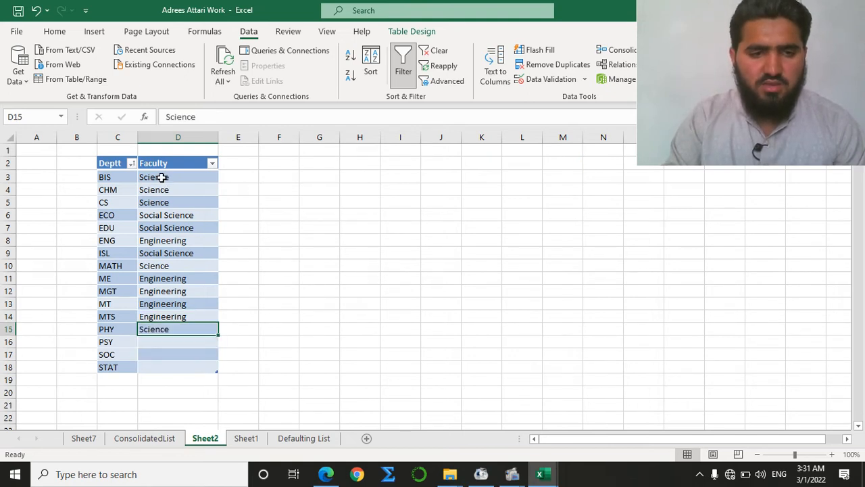
key(Down)
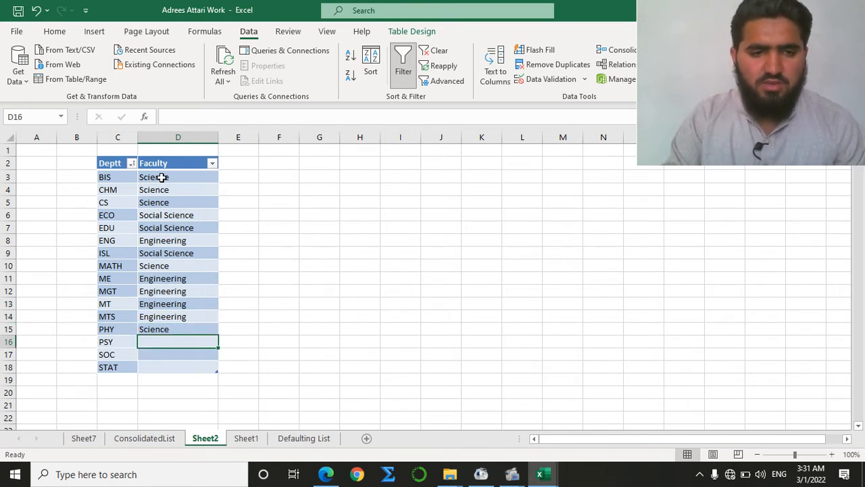
key(alt+Down)
key(Down)
key(Down)
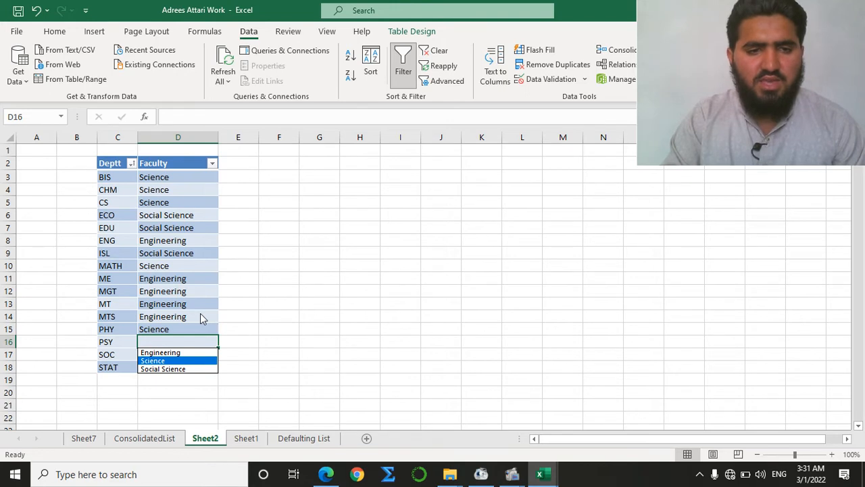
key(Escape)
click(182, 319)
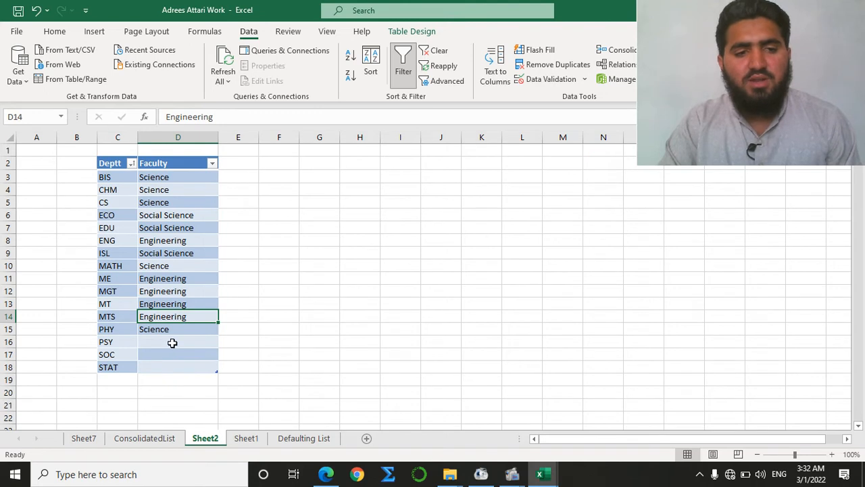
Assign Science as the faculty for PSY in D16 from the existing column entries
click(173, 342)
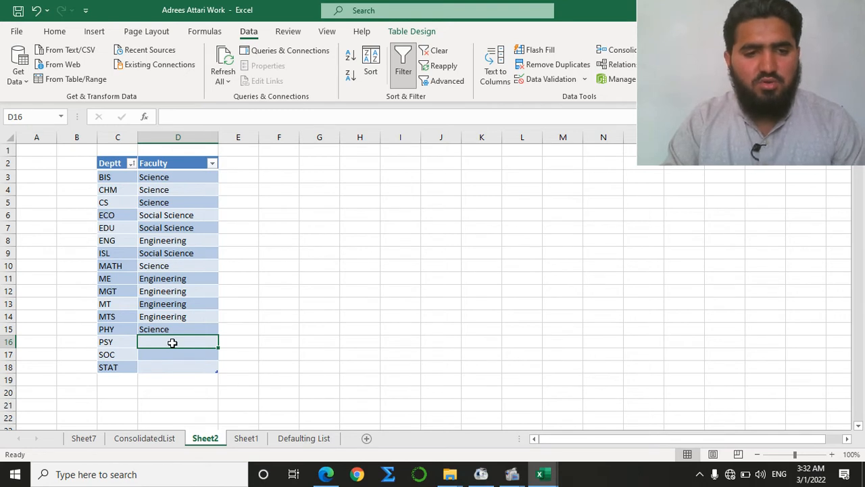
key(alt+Down)
key(Down)
key(Down)
key(Return)
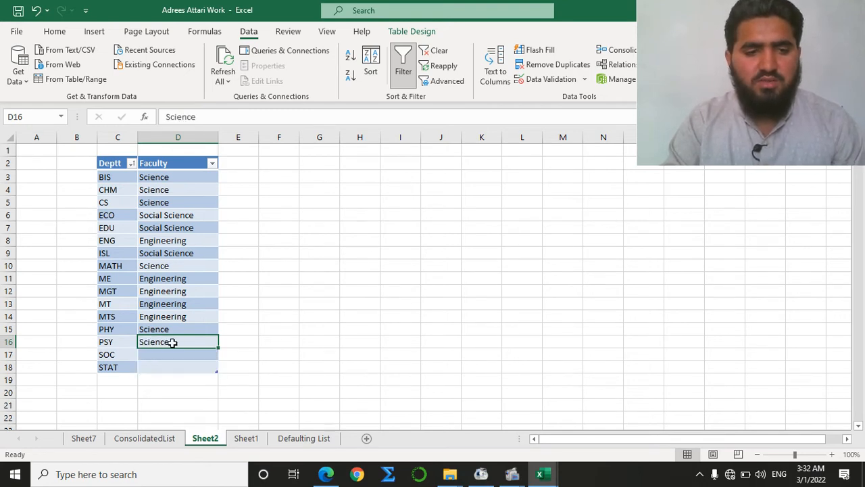
key(Return)
Assign Social Science as the faculty for SOC in D17 from the existing column entries
key(alt+Down)
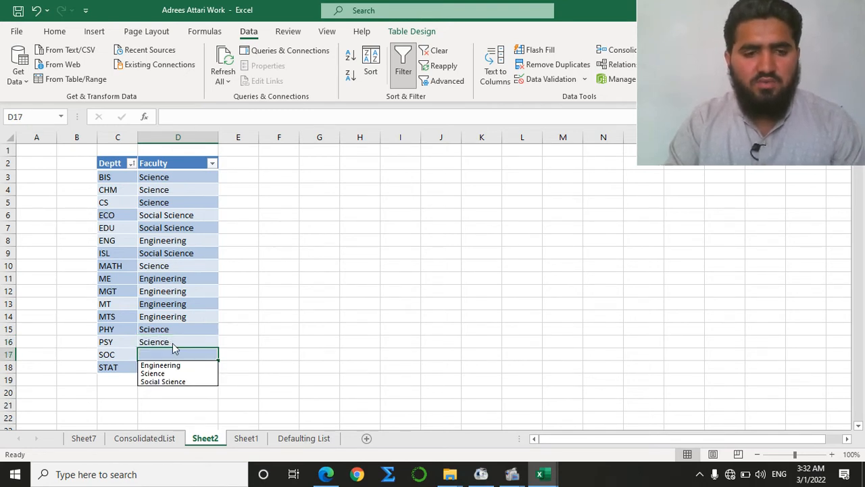
key(Down)
key(Down)
key(Down)
key(Return)
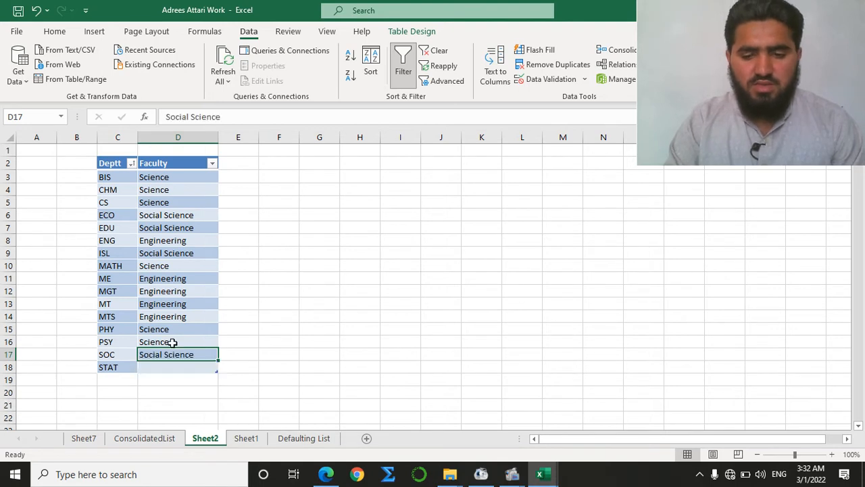
key(Return)
Assign Science as the faculty for STAT in D18 from the existing column entries
key(alt+Down)
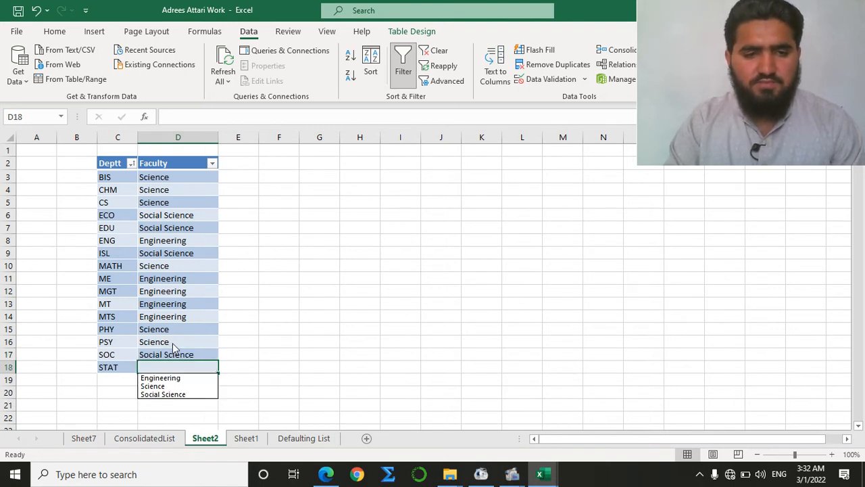
key(Down)
key(Down)
key(Return)
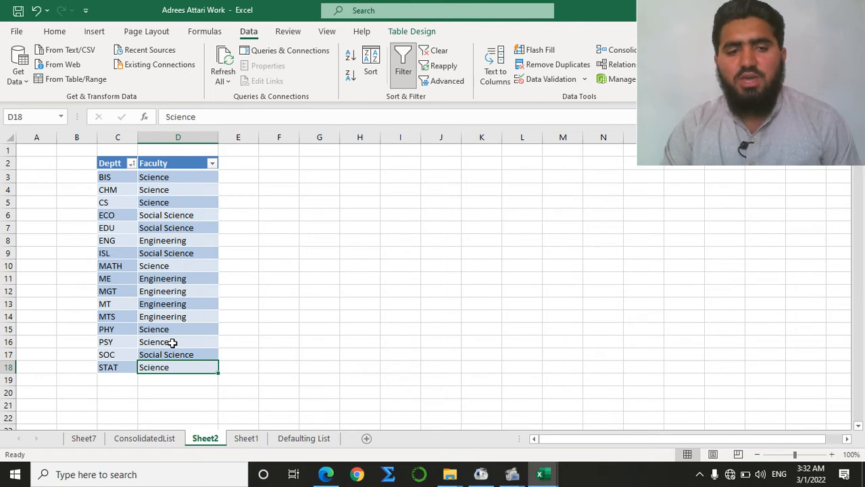
Start a VLOOKUP formula in K2, the first Faculty cell on ConsolidatedList, using the whole Deptt column as the lookup value
click(152, 439)
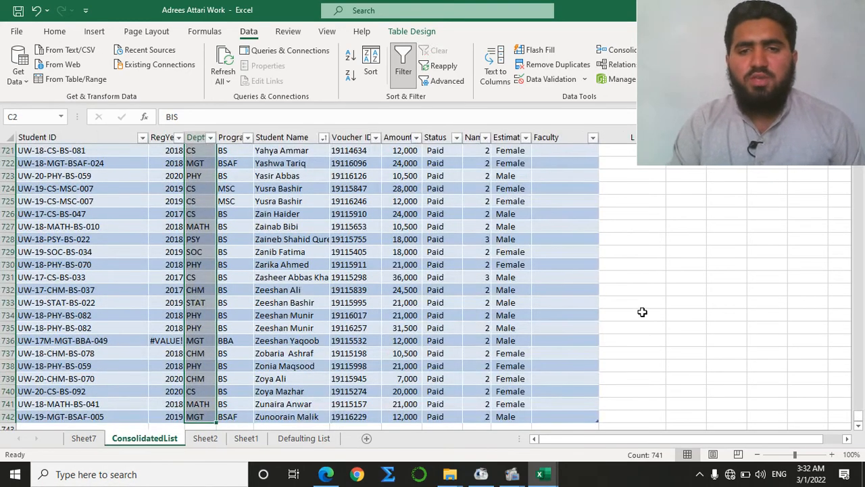
click(569, 152)
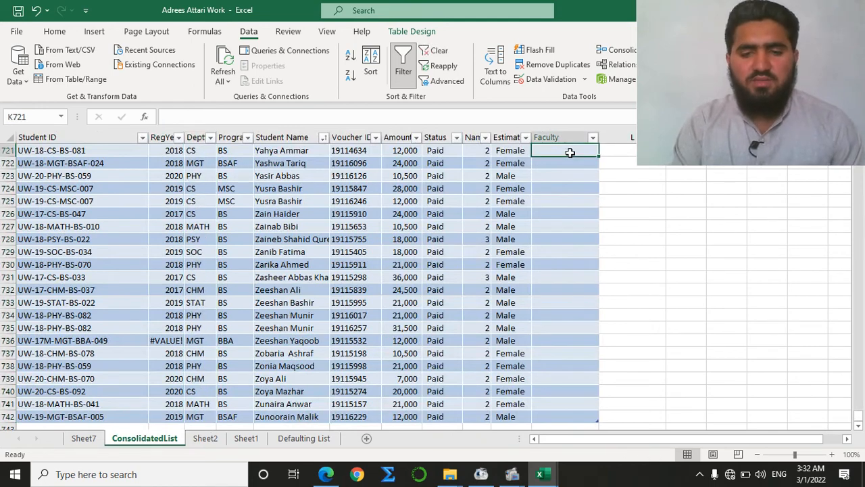
key(ctrl+Up)
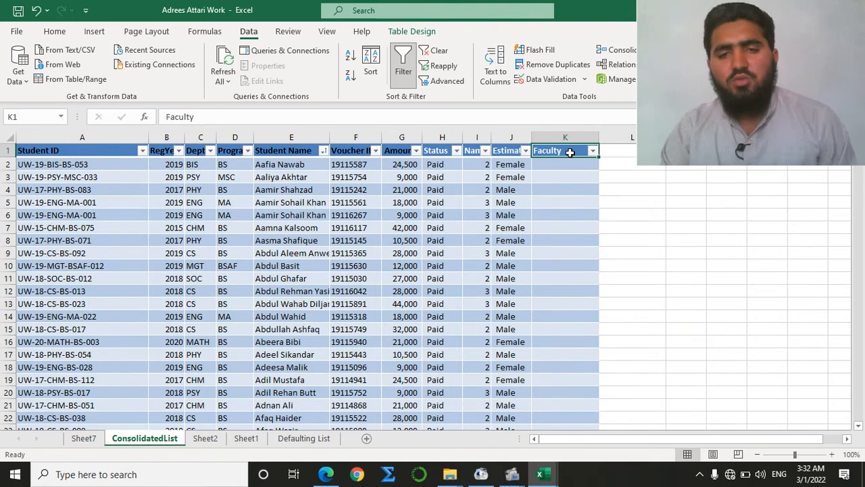
click(568, 165)
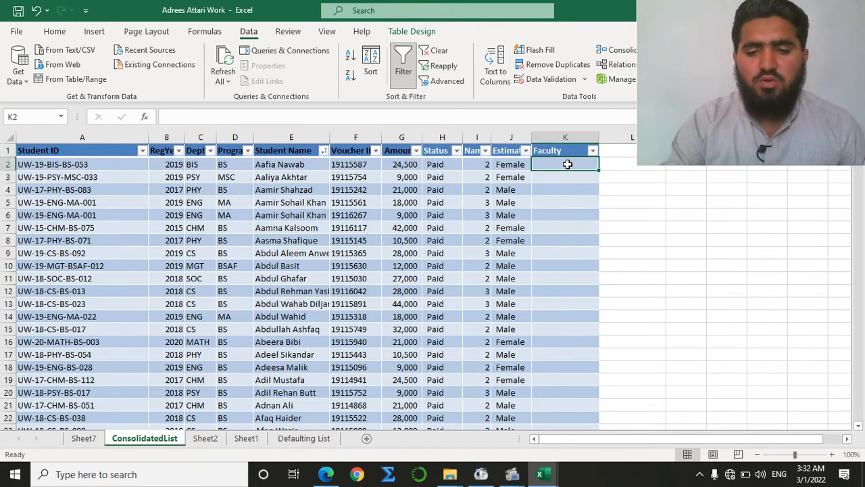
text(=)
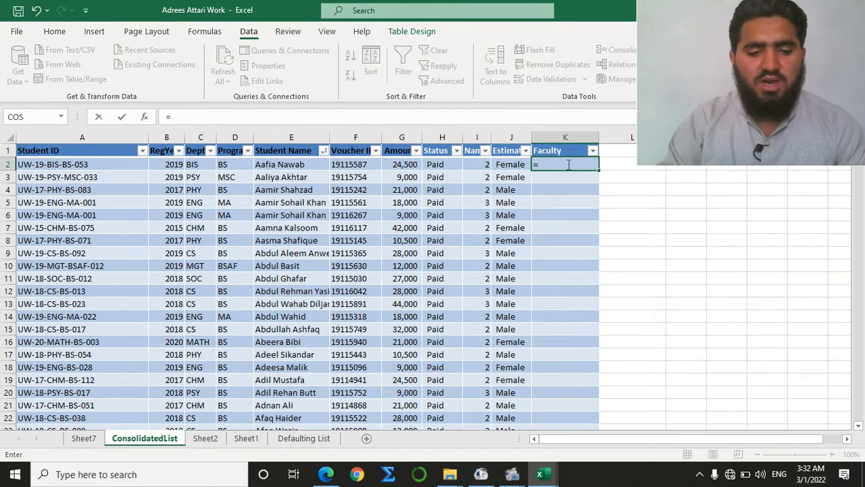
text(vlo)
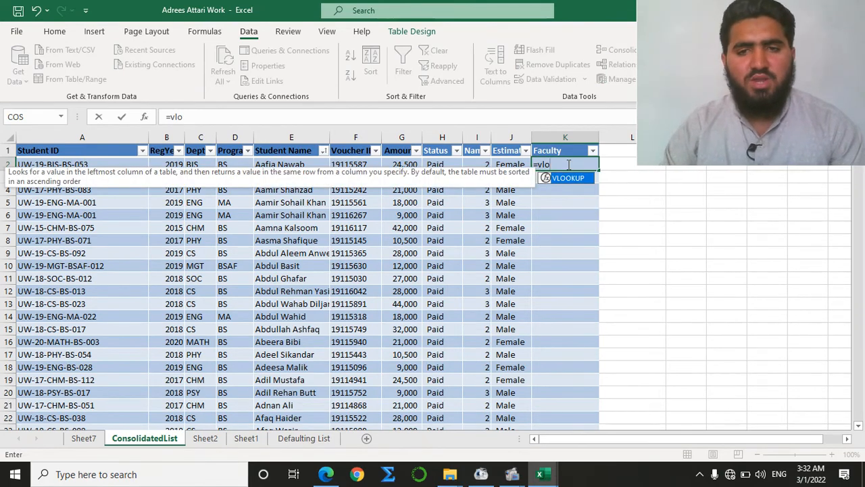
key(Tab)
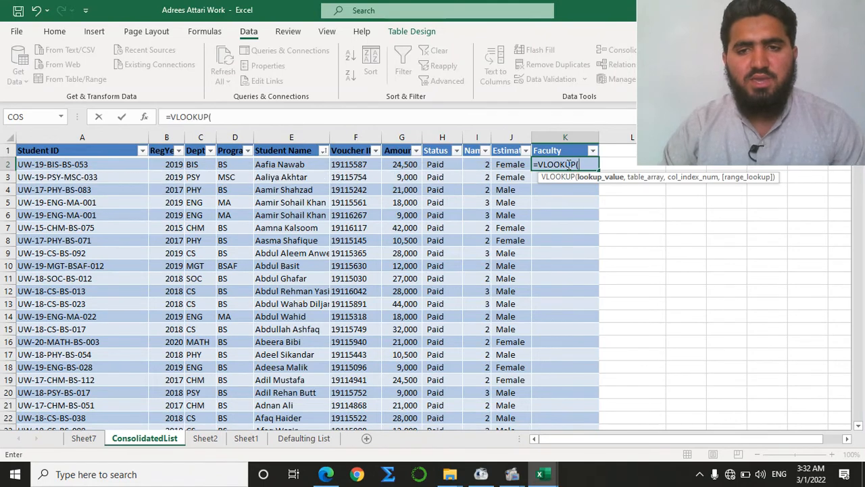
click(235, 140)
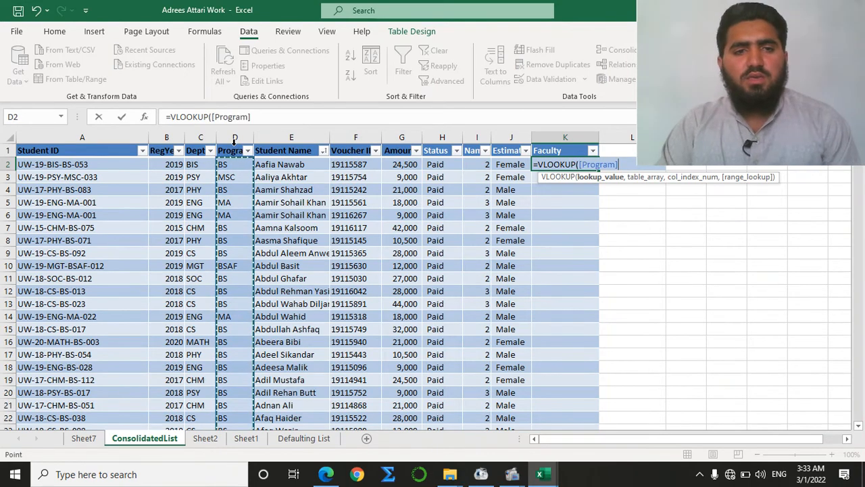
click(200, 140)
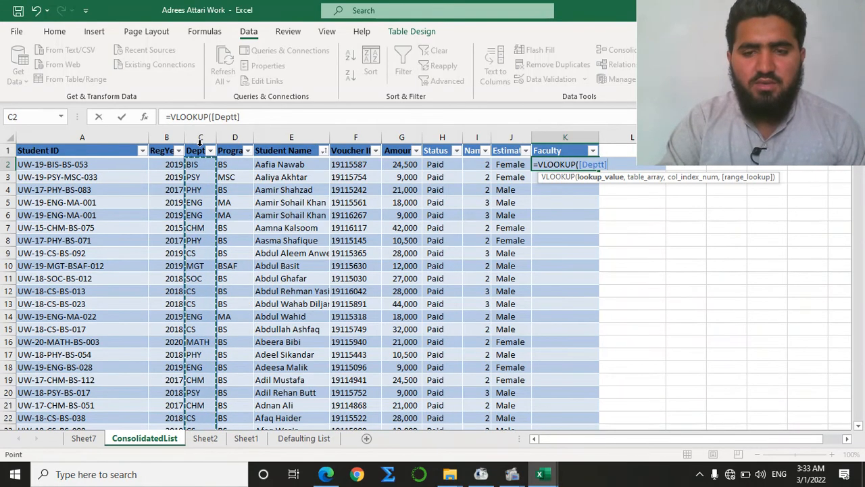
text(,)
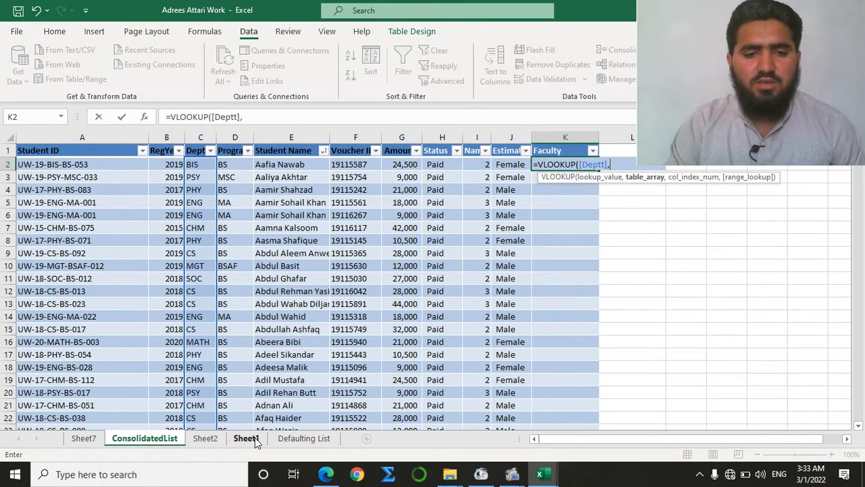
Complete the VLOOKUP with the department-to-faculty table on Sheet2 (Table3) as table array and column index 2, and enter it
click(206, 439)
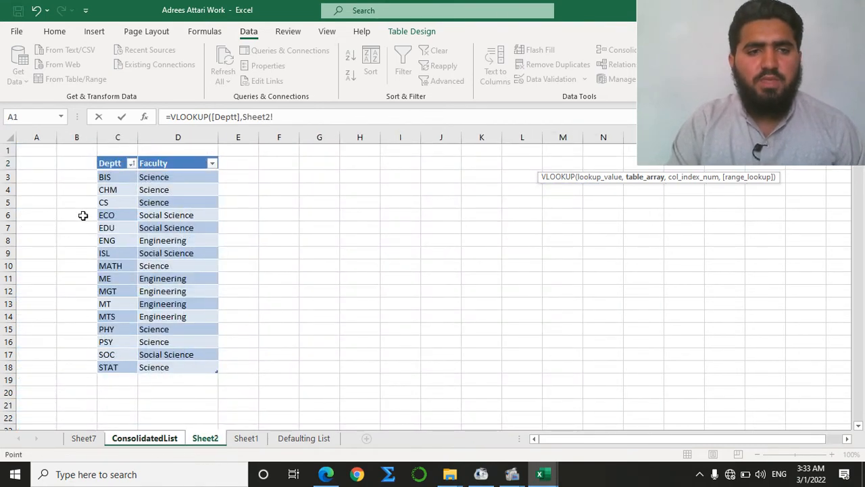
click(95, 153)
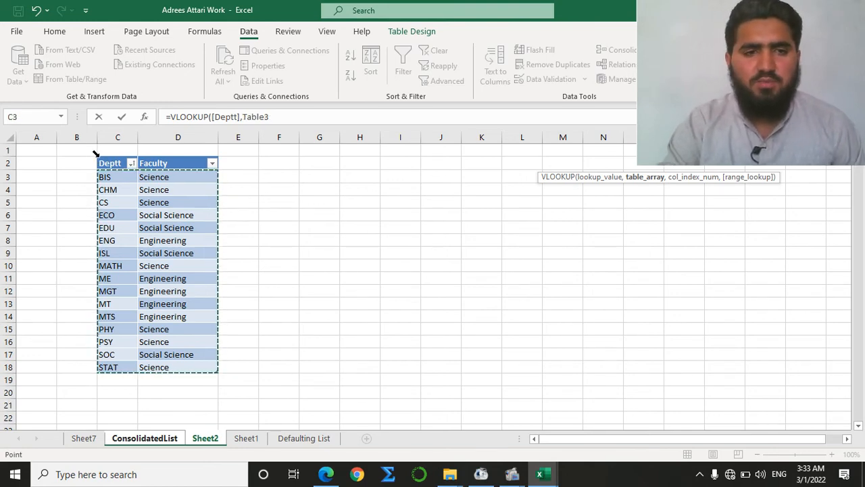
text(,)
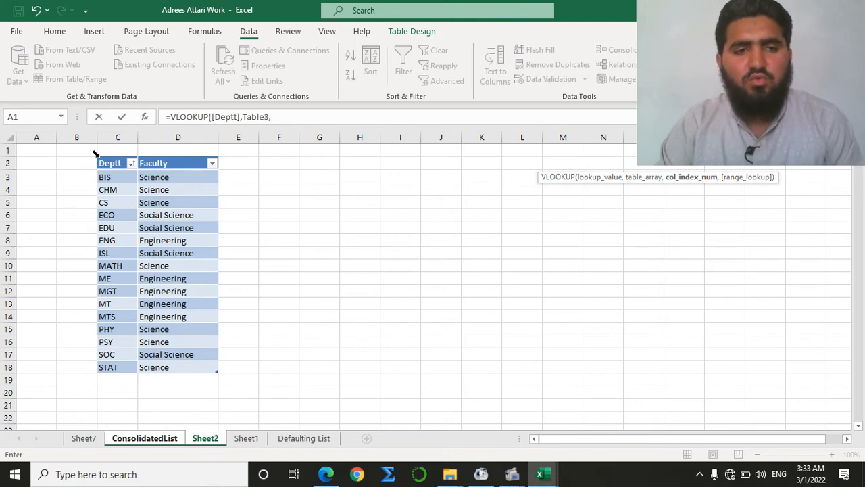
text(2)
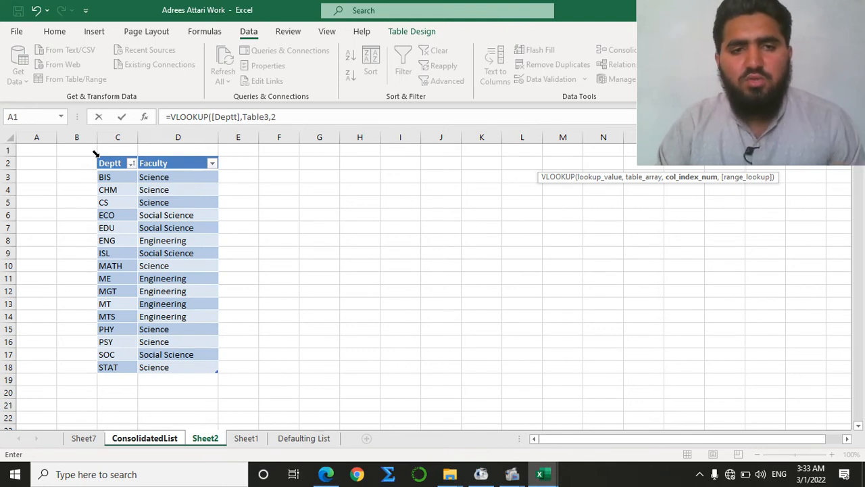
key(Return)
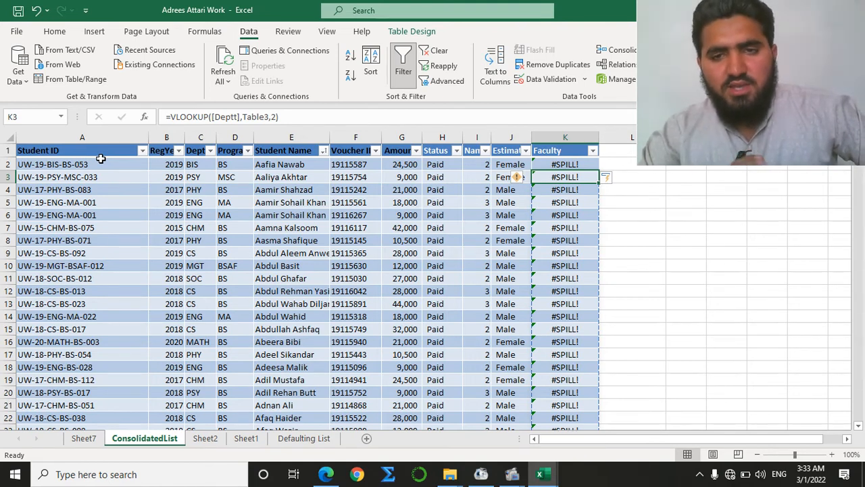
click(214, 116)
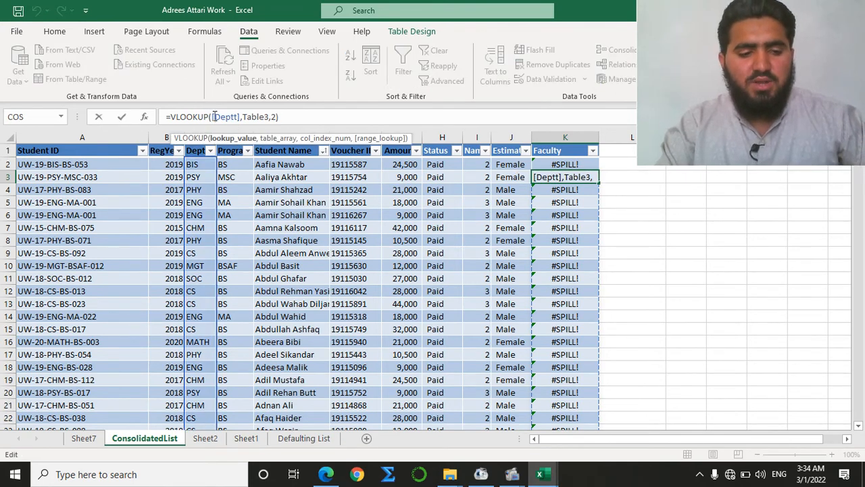
text(@)
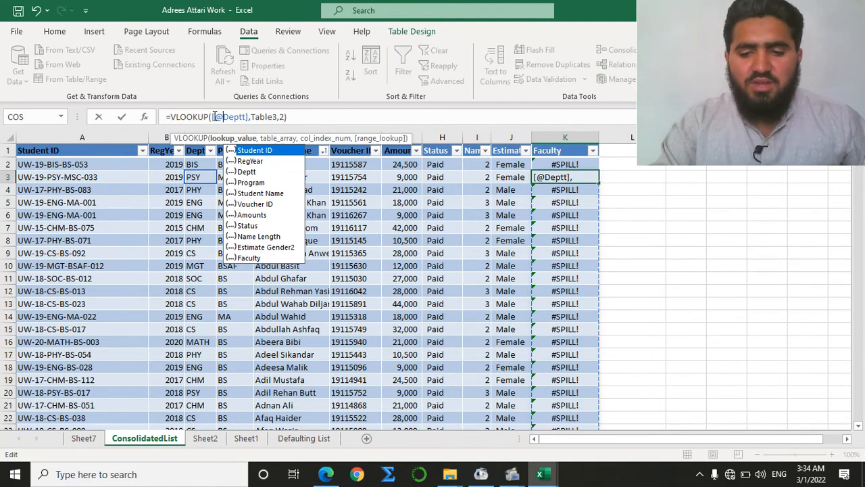
key(Return)
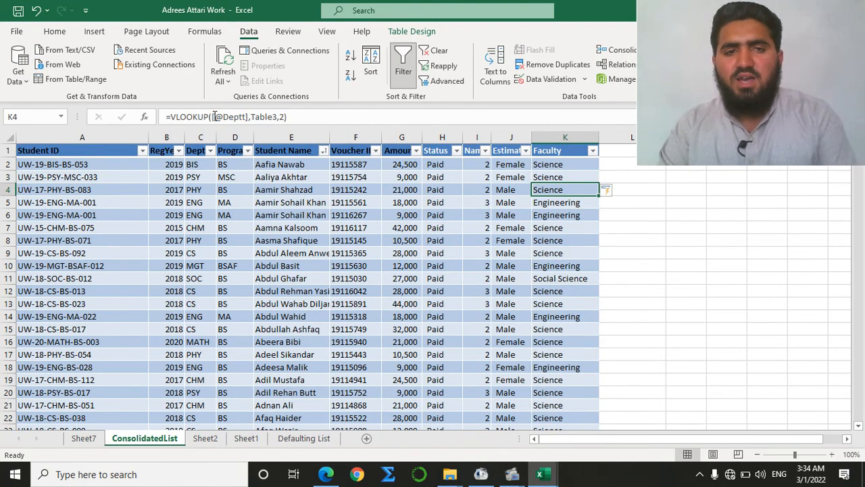